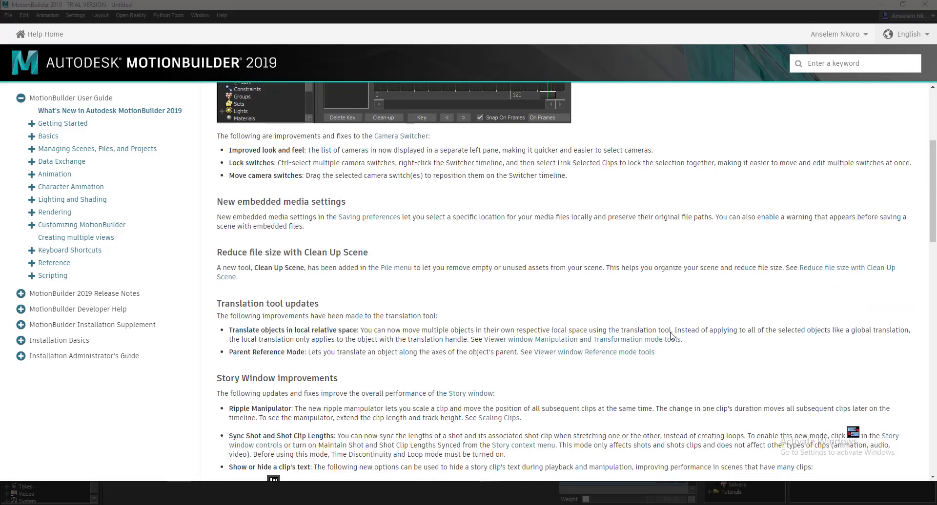
Scroll down through the What's New in MotionBuilder 2019 help page and back up
{"action": "scroll", "coordinate": [671, 336], "scroll_direction": "down", "scroll_amount": 3}
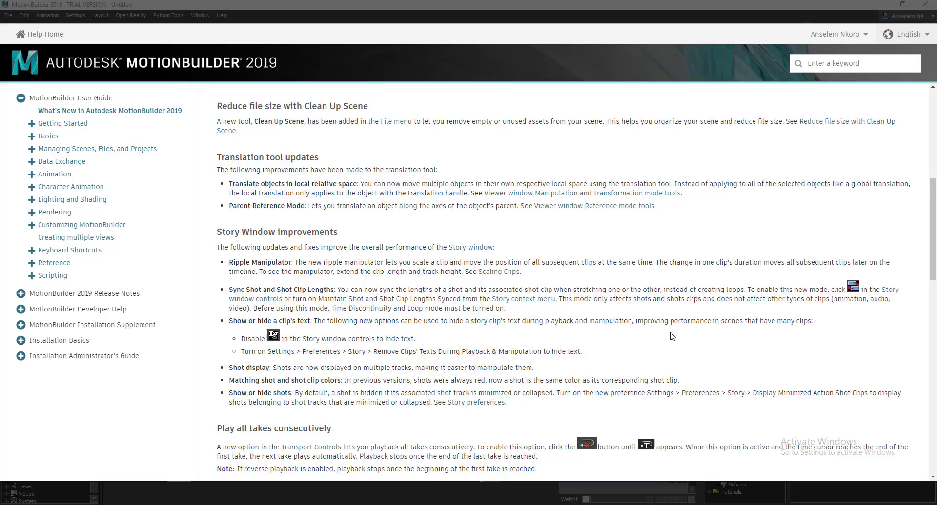
{"action": "scroll", "coordinate": [670, 337], "scroll_direction": "down", "scroll_amount": 8}
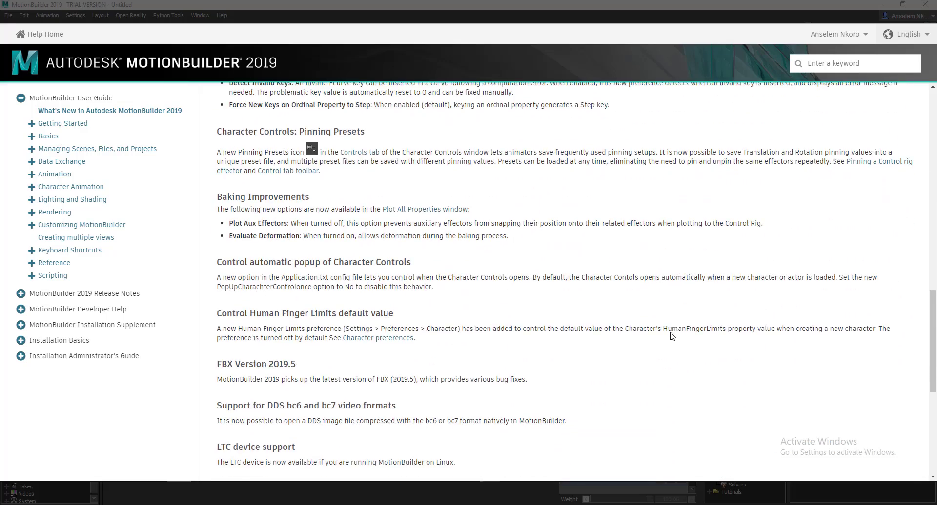
{"action": "scroll", "coordinate": [670, 336], "scroll_direction": "down", "scroll_amount": 6}
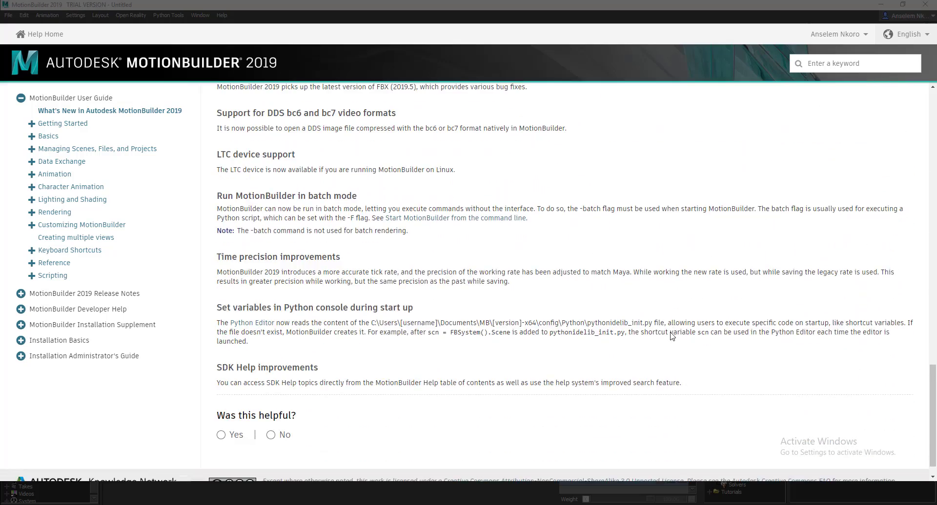
{"action": "scroll", "coordinate": [671, 337], "scroll_direction": "up", "scroll_amount": 11}
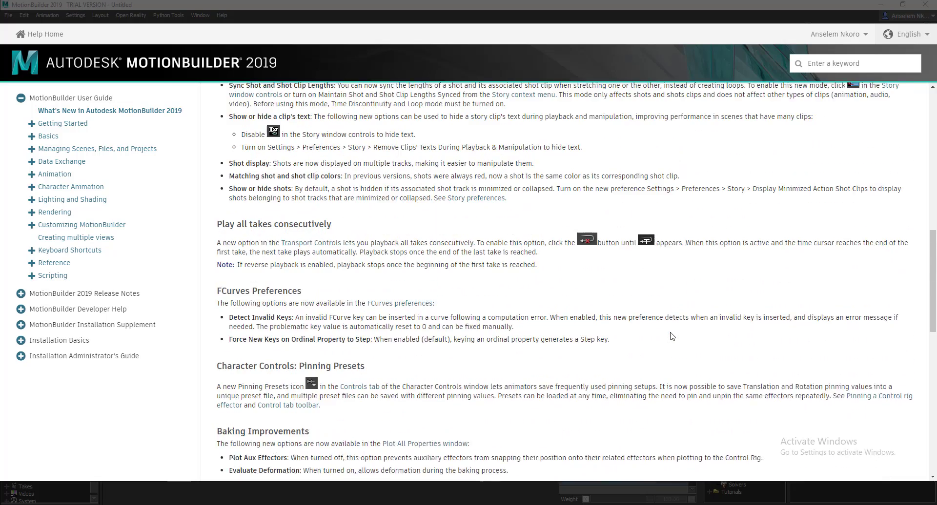
{"action": "scroll", "coordinate": [671, 336], "scroll_direction": "up", "scroll_amount": 10}
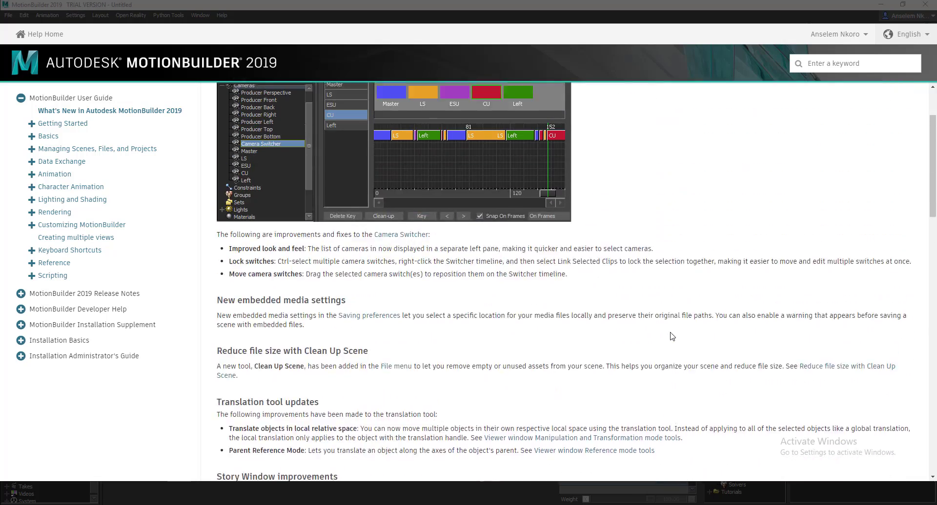
{"action": "scroll", "coordinate": [671, 336], "scroll_direction": "up", "scroll_amount": 1}
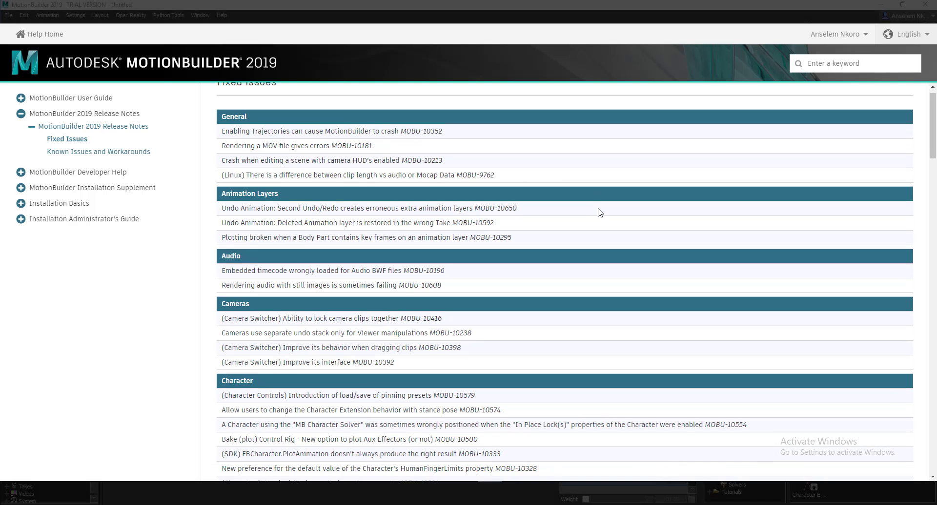
{"action": "scroll", "coordinate": [600, 212], "scroll_direction": "down", "scroll_amount": 7}
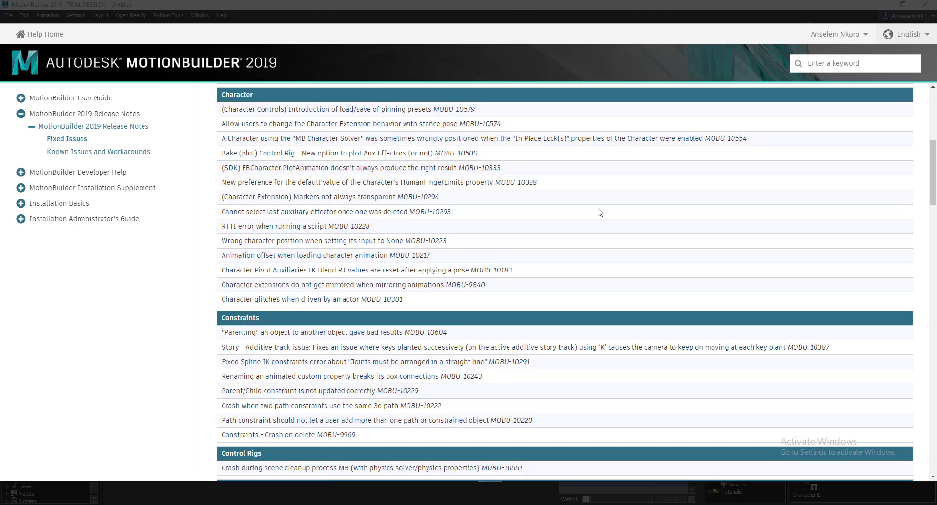
{"action": "scroll", "coordinate": [600, 214], "scroll_direction": "down", "scroll_amount": 5}
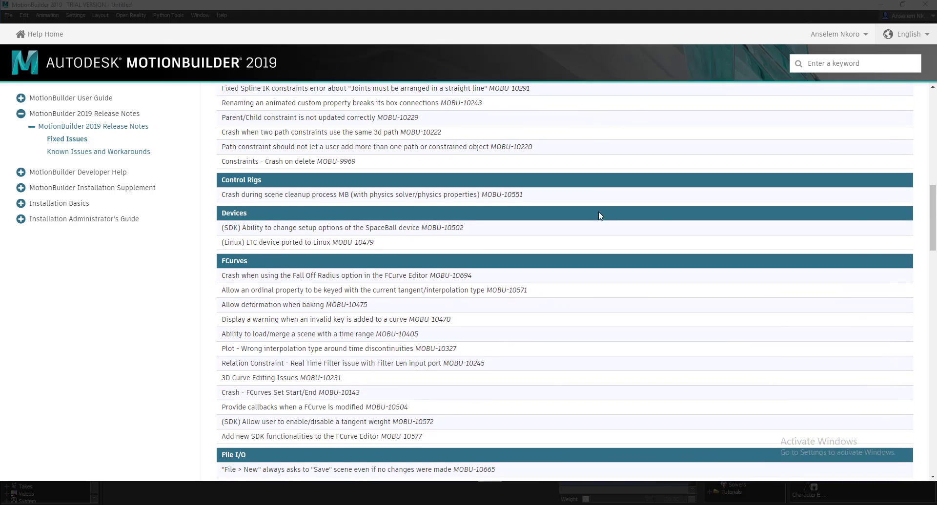
{"action": "scroll", "coordinate": [600, 216], "scroll_direction": "down", "scroll_amount": 8}
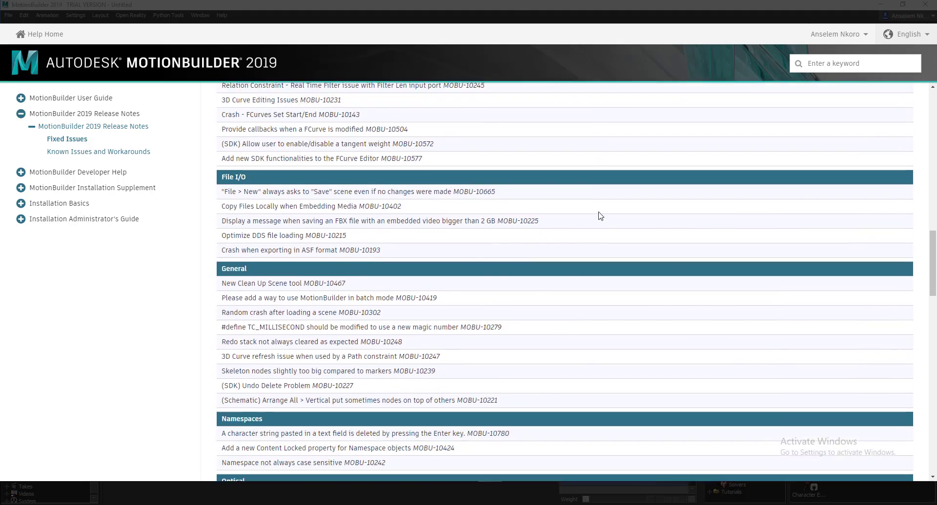
{"action": "scroll", "coordinate": [600, 216], "scroll_direction": "down", "scroll_amount": 2}
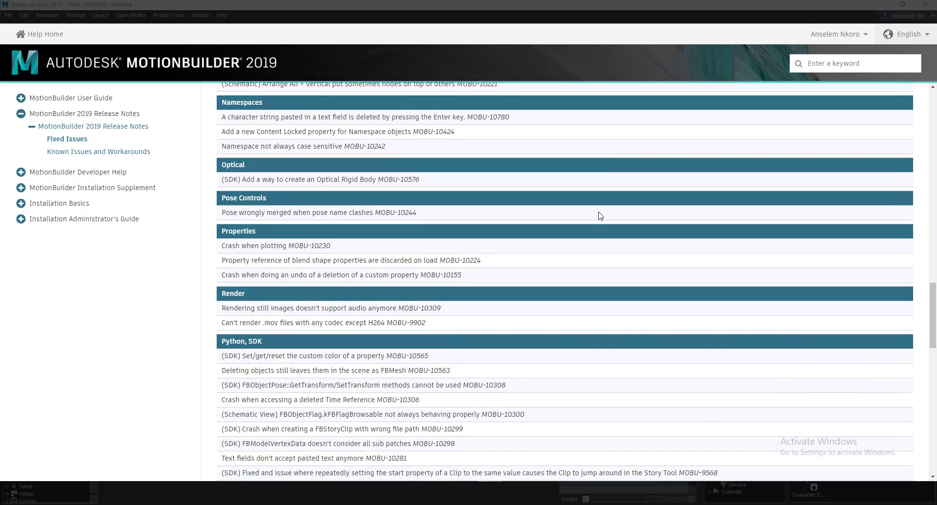
{"action": "scroll", "coordinate": [600, 215], "scroll_direction": "down", "scroll_amount": 10}
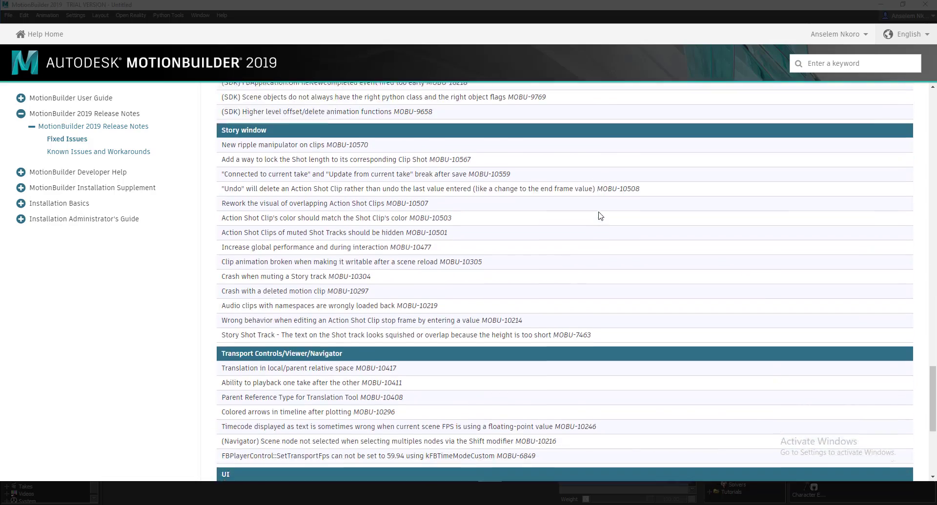
{"action": "scroll", "coordinate": [600, 216], "scroll_direction": "down", "scroll_amount": 5}
{"action": "scroll", "coordinate": [600, 216], "scroll_direction": "up", "scroll_amount": 3}
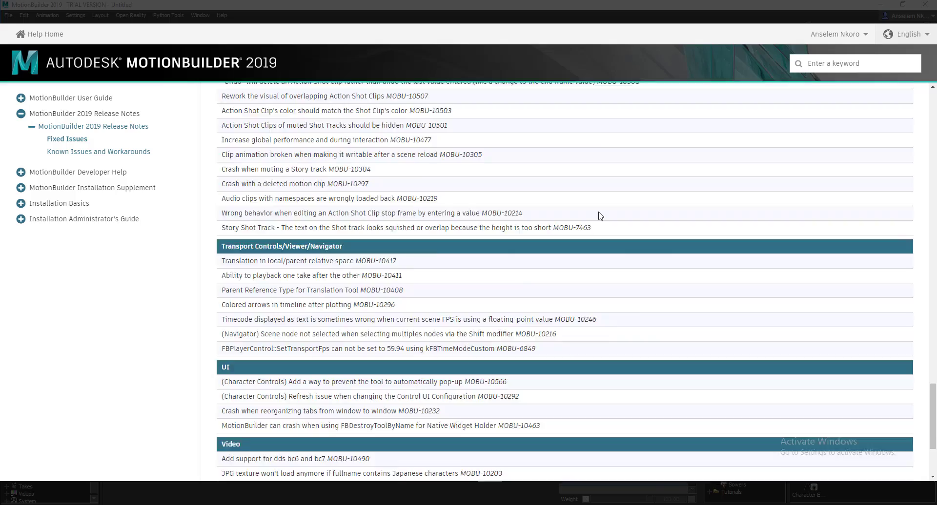
{"action": "scroll", "coordinate": [600, 216], "scroll_direction": "up", "scroll_amount": 2}
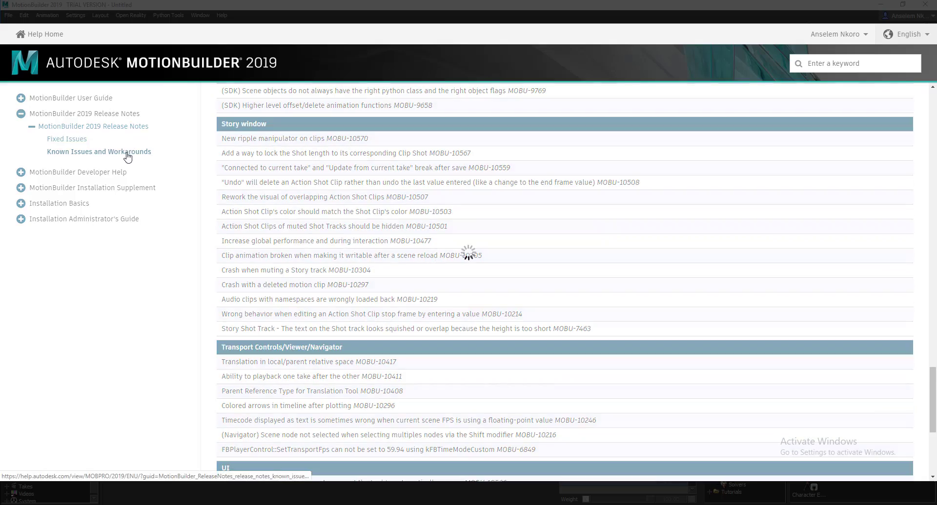
Open Known Issues and Workarounds, set a new last Fade key value, and replay from ~3.64 s
{"action": "left_click", "coordinate": [125, 152]}
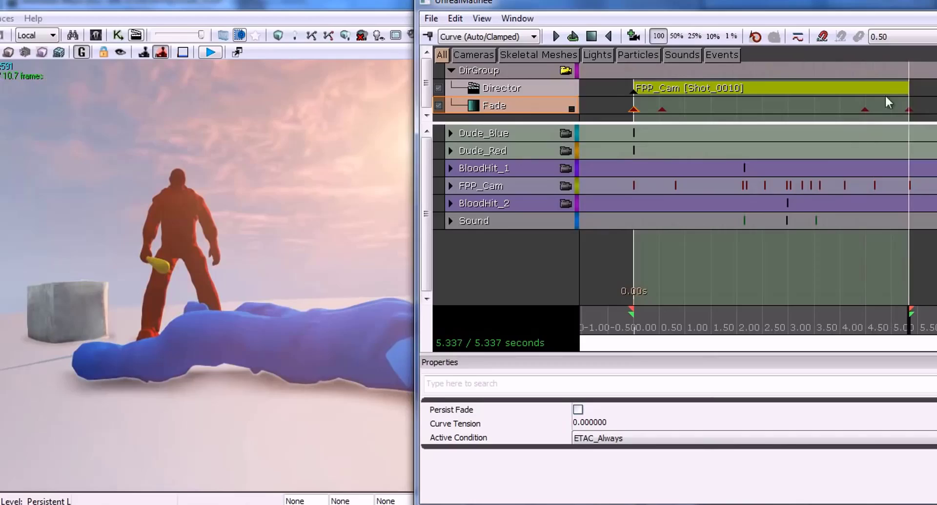
{"action": "right_click", "coordinate": [909, 109]}
{"action": "left_click", "coordinate": [922, 144]}
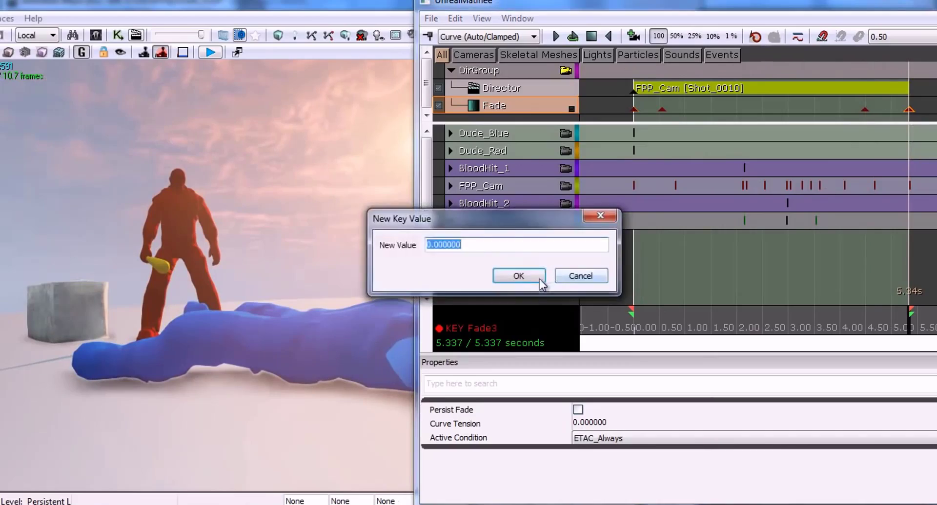
{"action": "left_click", "coordinate": [534, 275]}
{"action": "mouse_move", "coordinate": [906, 312]}
{"action": "left_mouse_down"}
{"action": "mouse_move", "coordinate": [821, 321]}
{"action": "mouse_move", "coordinate": [853, 330]}
{"action": "left_mouse_up"}
{"action": "left_click", "coordinate": [572, 36]}
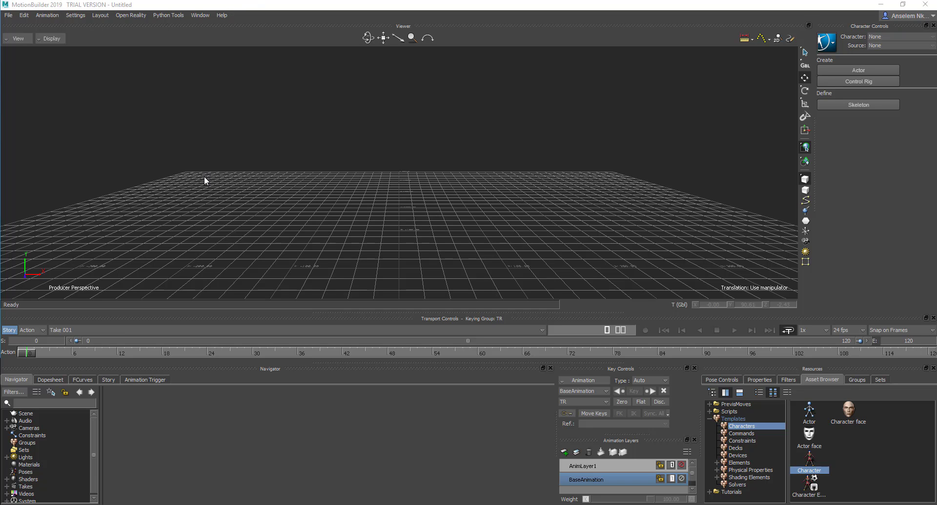
{"action": "left_click", "coordinate": [7, 15]}
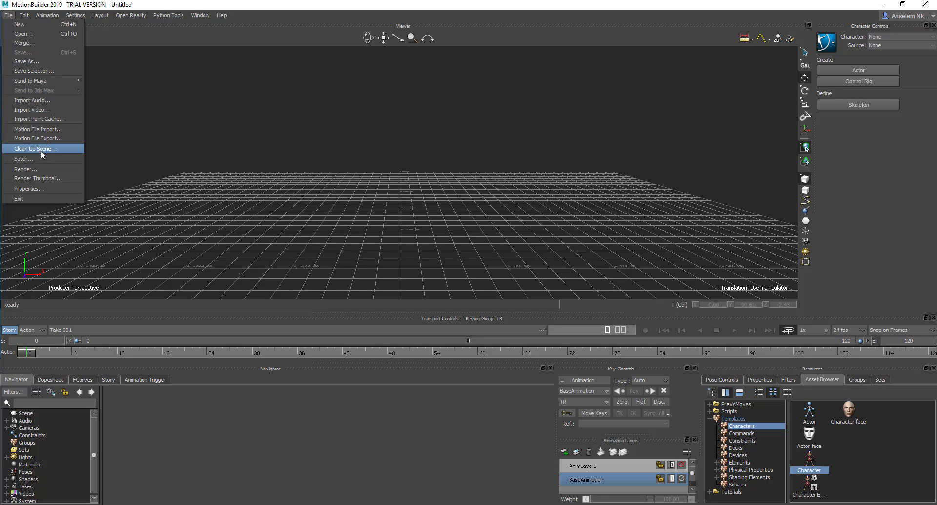
{"action": "left_click", "coordinate": [208, 150]}
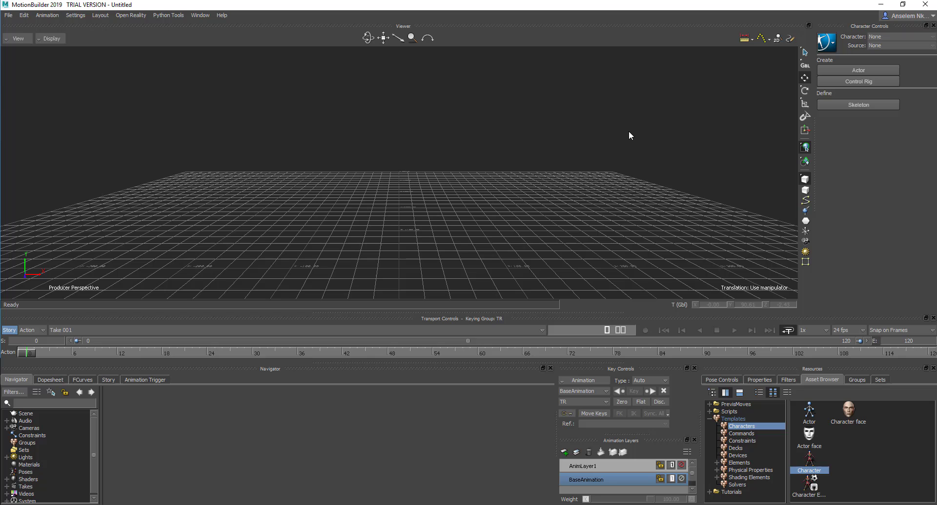
Bring Aragor in from Tutorials via FBX Open and give it an FK/IK Control Rig source
{"action": "left_click", "coordinate": [709, 419]}
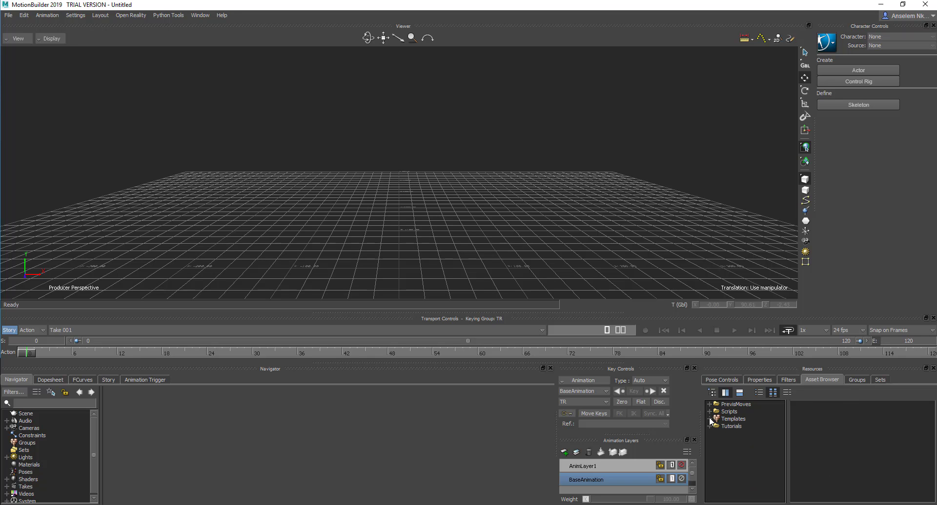
{"action": "left_click", "coordinate": [729, 426]}
{"action": "left_click_drag", "start_coordinate": [811, 413], "coordinate": [414, 167]}
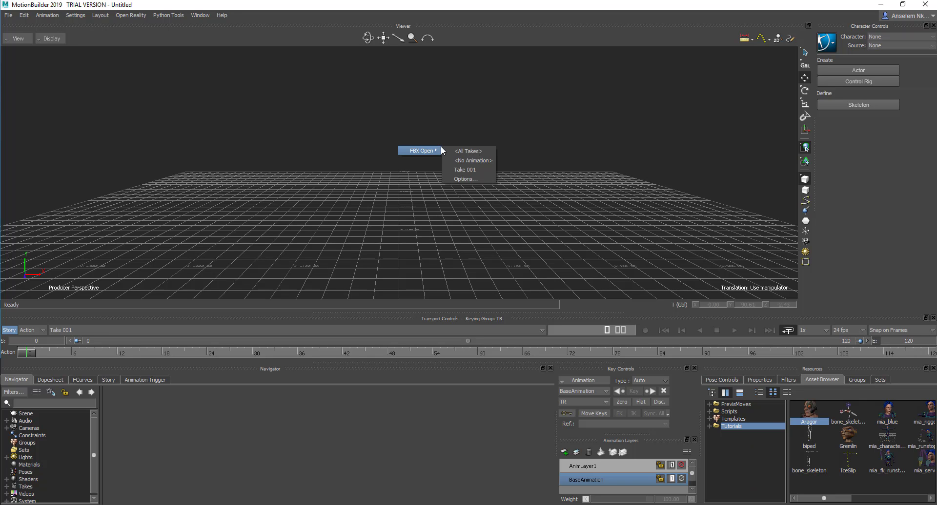
{"action": "left_click", "coordinate": [472, 169]}
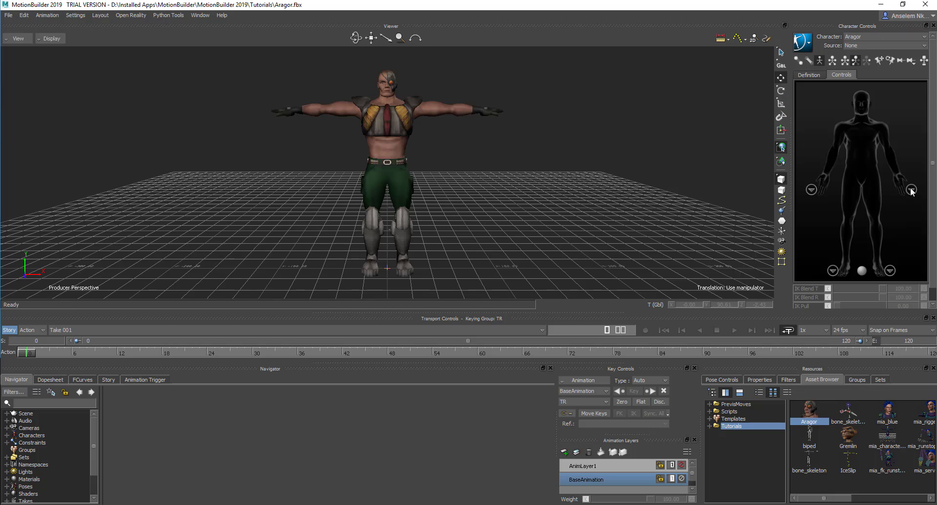
{"action": "left_click", "coordinate": [868, 47]}
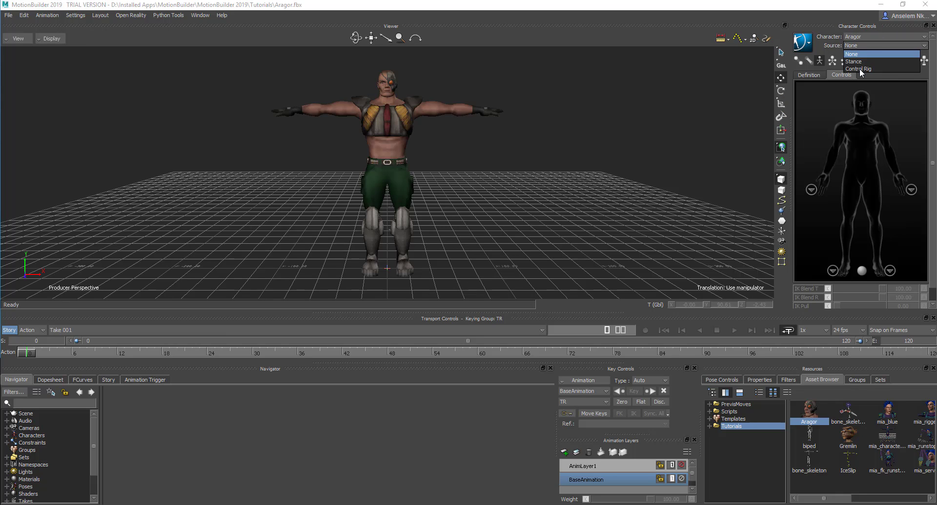
{"action": "left_click", "coordinate": [858, 69]}
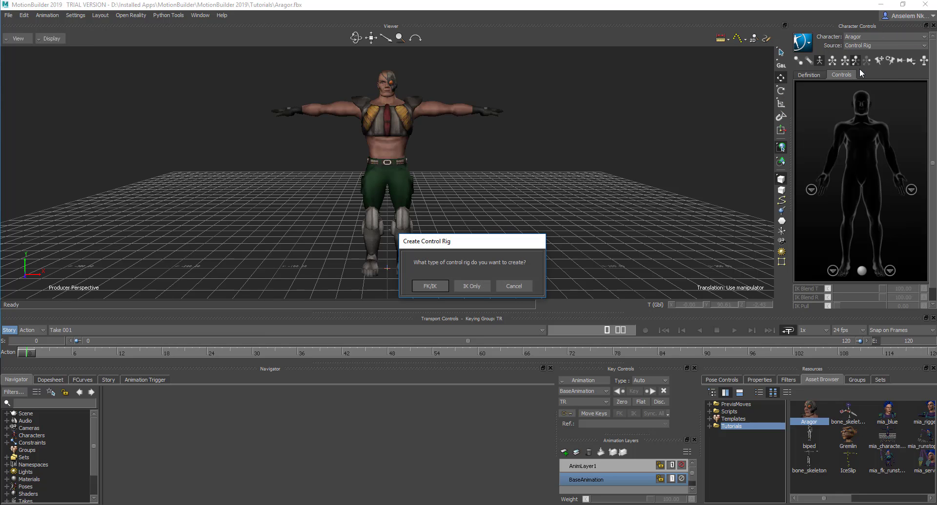
{"action": "left_click", "coordinate": [430, 286]}
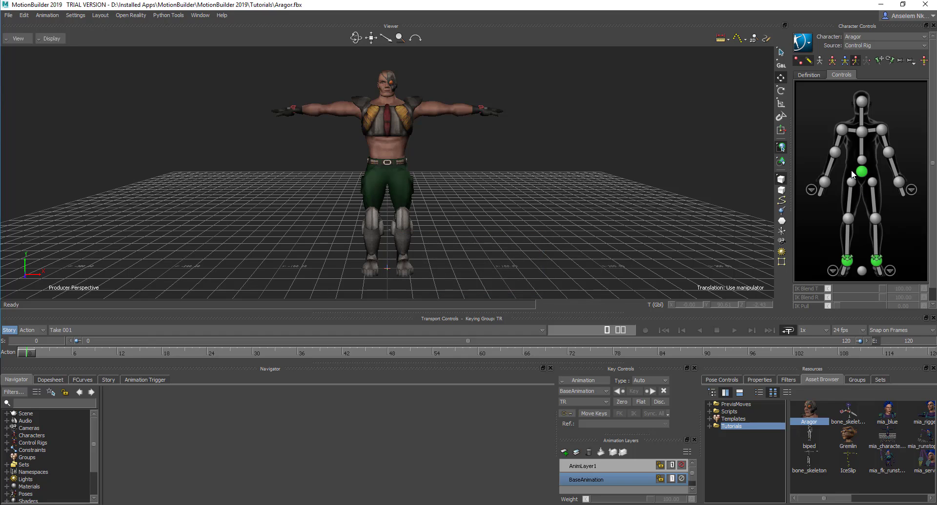
Select the right shoulder effector, switch keying to Full Body, and toggle its pinning
{"action": "left_click", "coordinate": [848, 261]}
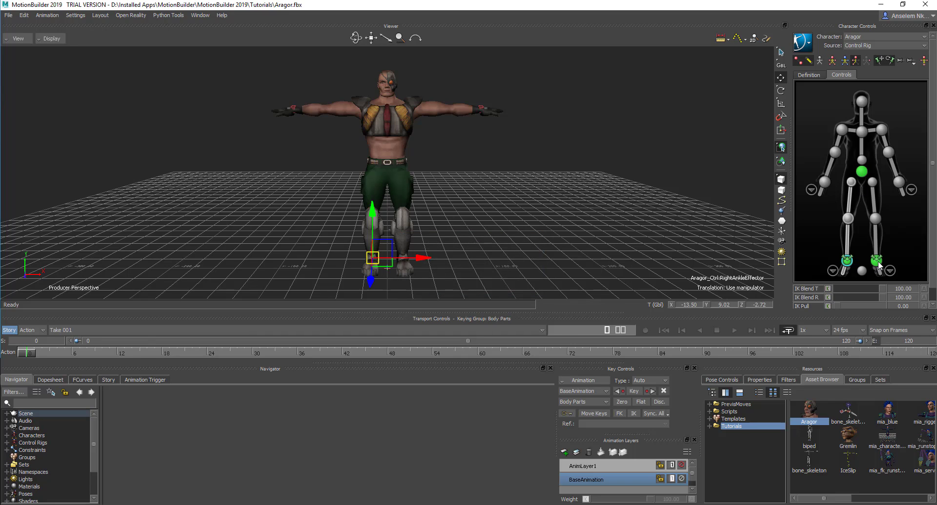
{"action": "left_click", "coordinate": [876, 261]}
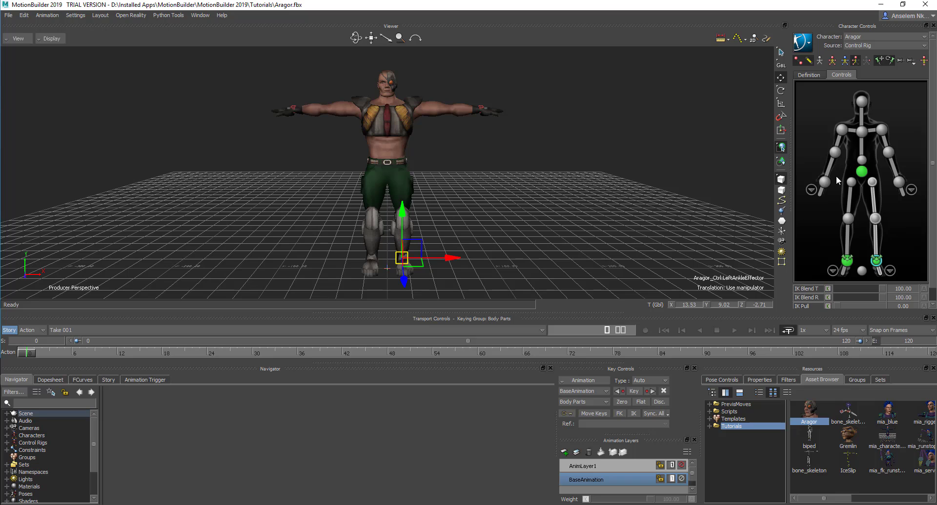
{"action": "left_click", "coordinate": [837, 131]}
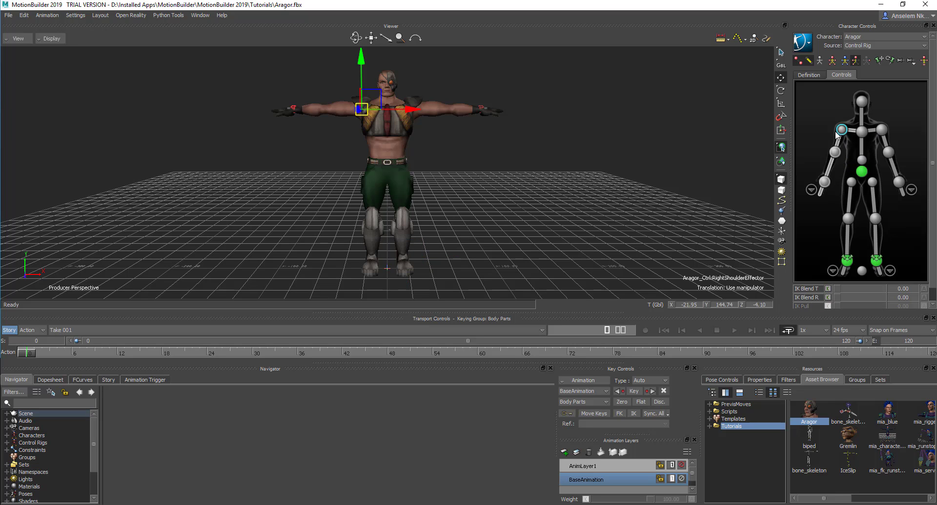
{"action": "left_click", "coordinate": [831, 61]}
{"action": "left_click", "coordinate": [882, 61]}
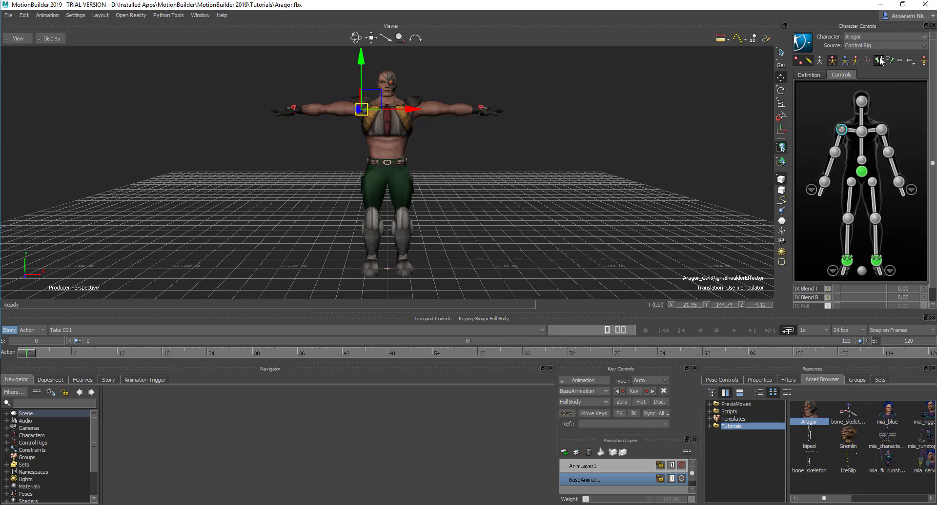
Pin the right wrist effector, then shift the hips to confirm the wrist holds
{"action": "left_click", "coordinate": [861, 172]}
{"action": "left_click", "coordinate": [841, 130]}
{"action": "left_click", "coordinate": [825, 187]}
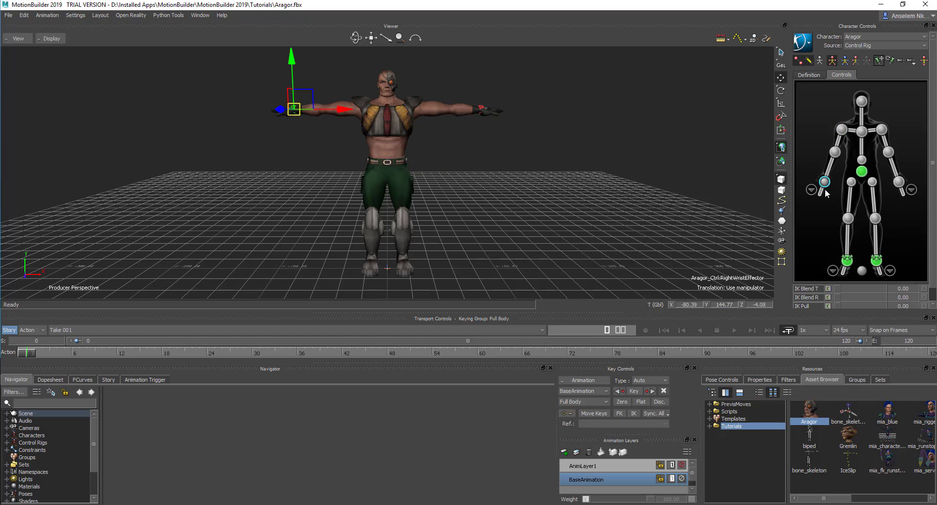
{"action": "left_click", "coordinate": [889, 61]}
{"action": "left_click", "coordinate": [861, 172]}
{"action": "left_click_drag", "start_coordinate": [407, 158], "coordinate": [402, 136]}
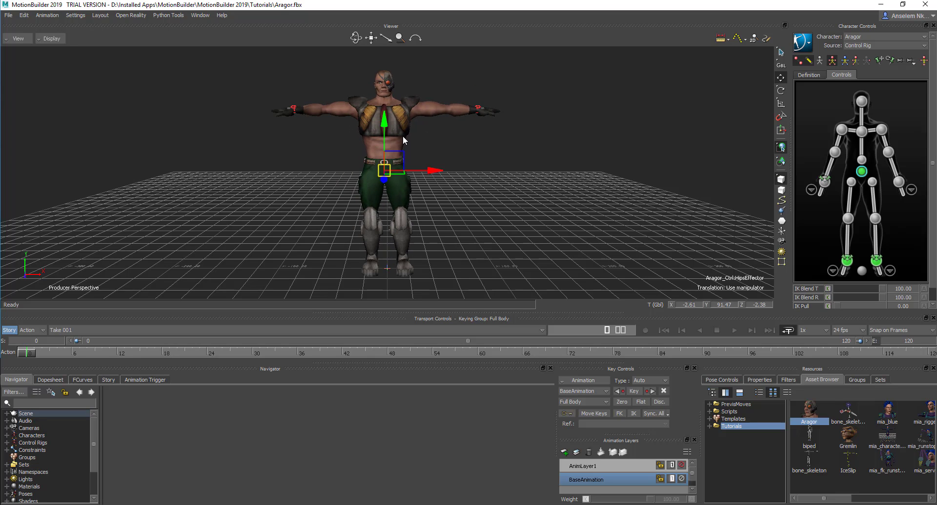
{"action": "left_click", "coordinate": [547, 203]}
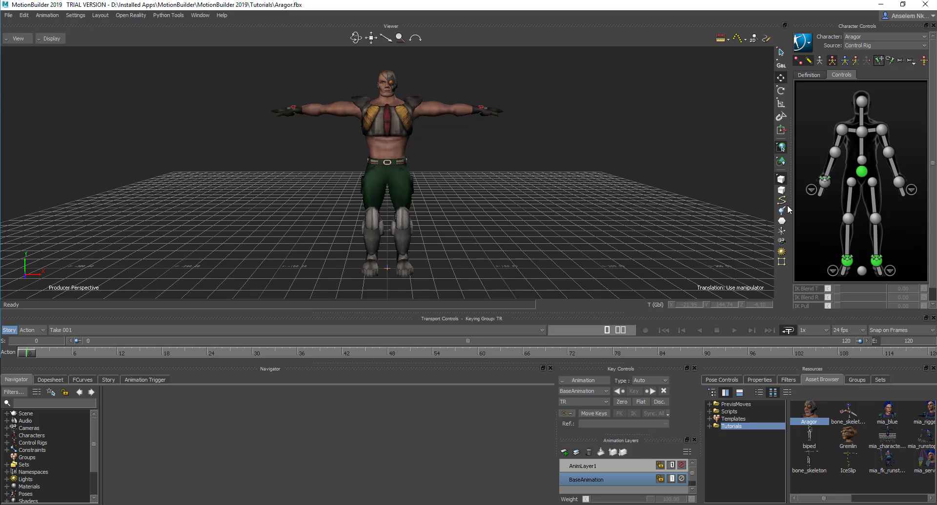
With the right wrist selected, create a pinning preset named 'Aragor02'
{"action": "left_click", "coordinate": [824, 181]}
{"action": "left_click", "coordinate": [878, 60]}
{"action": "left_click", "coordinate": [911, 61]}
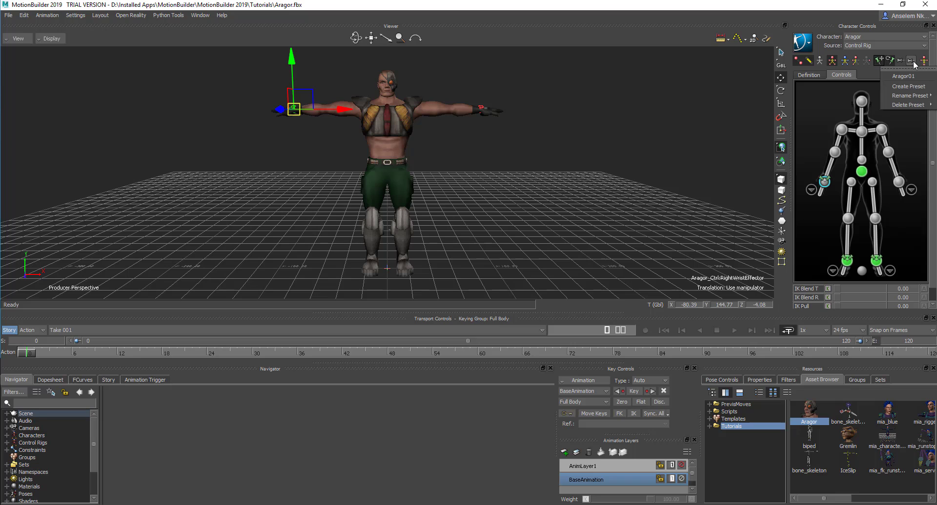
{"action": "left_click", "coordinate": [915, 86]}
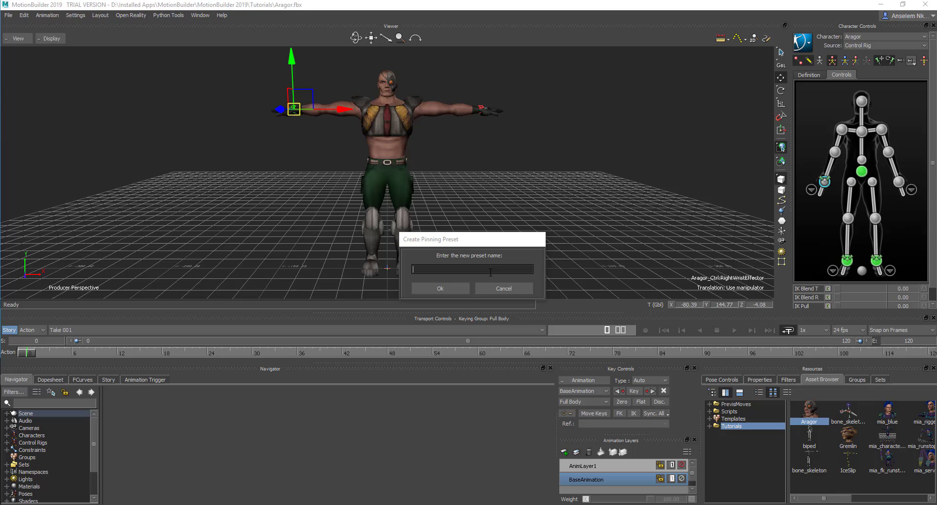
{"action": "type", "text": "Aragor02"}
{"action": "key", "text": "Return"}
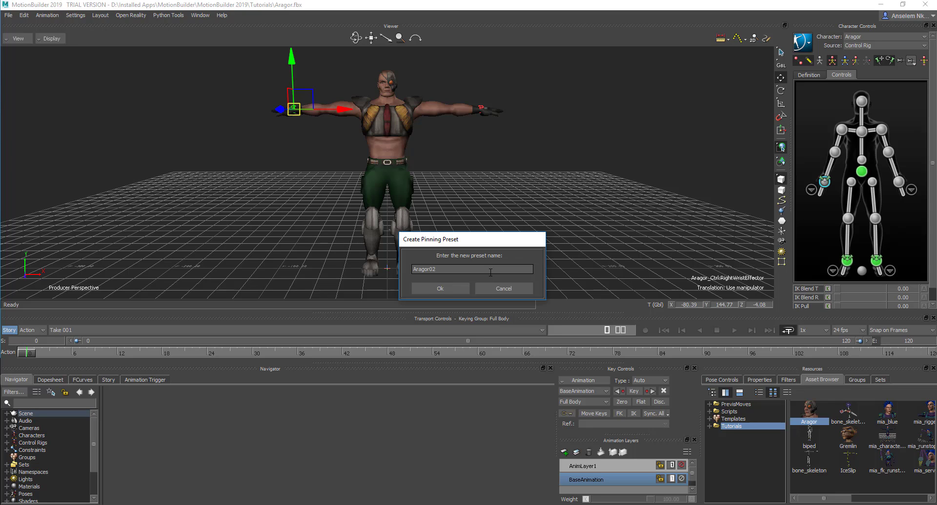
{"action": "left_click", "coordinate": [432, 286]}
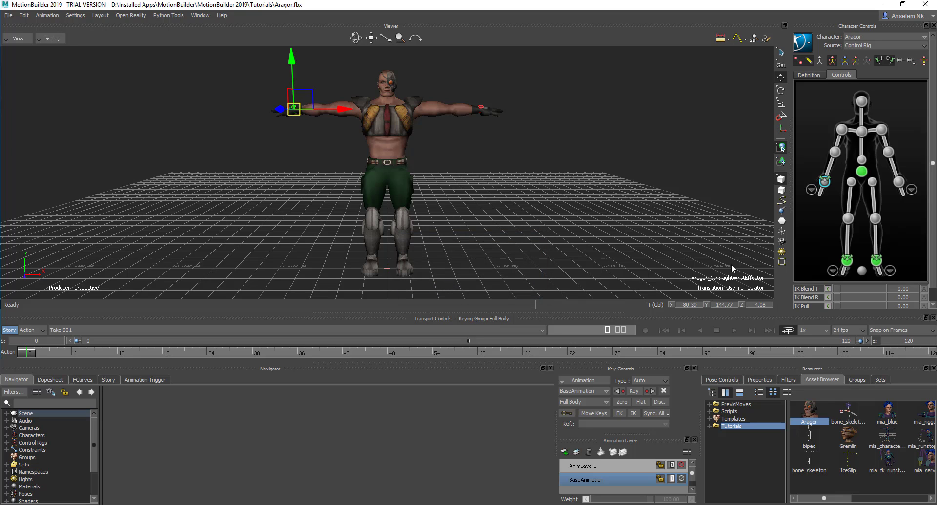
Apply the Aragor01 pinning preset to Aragor's control rig
{"action": "left_click", "coordinate": [823, 106]}
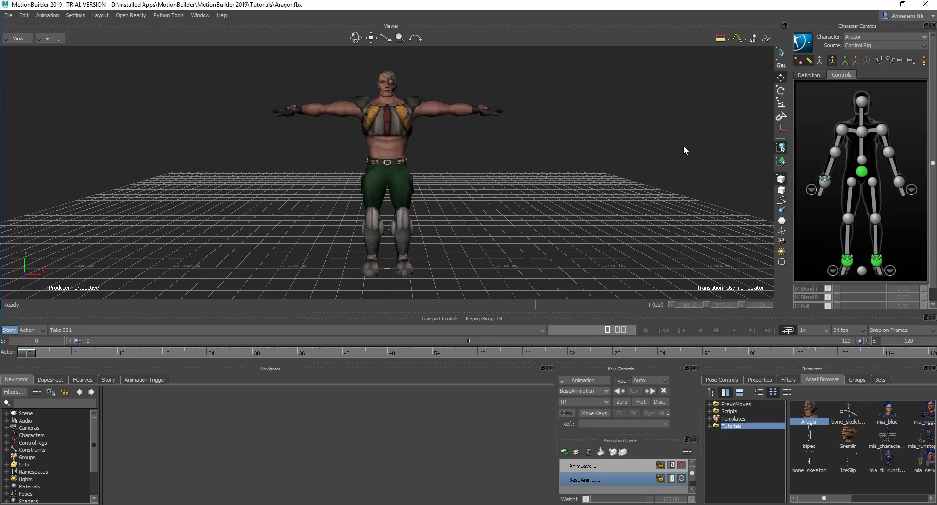
{"action": "left_click", "coordinate": [910, 61]}
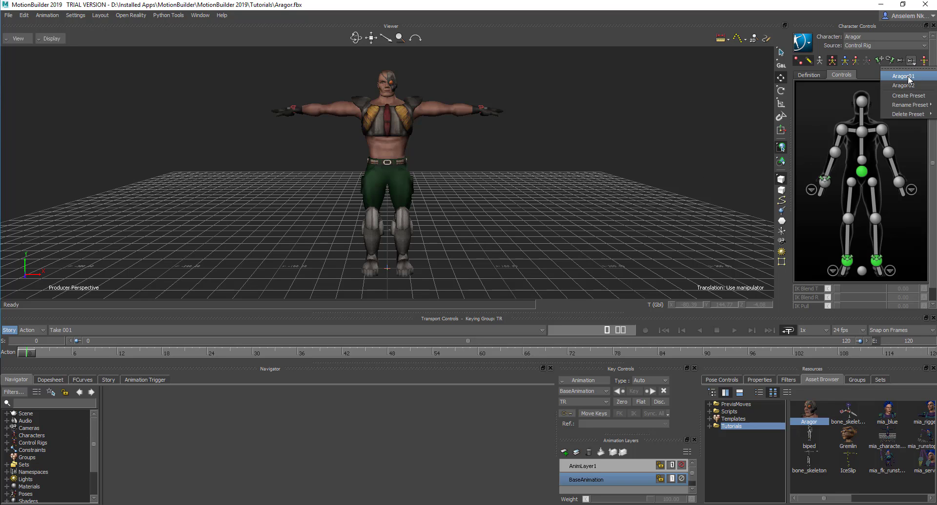
{"action": "left_click", "coordinate": [908, 78]}
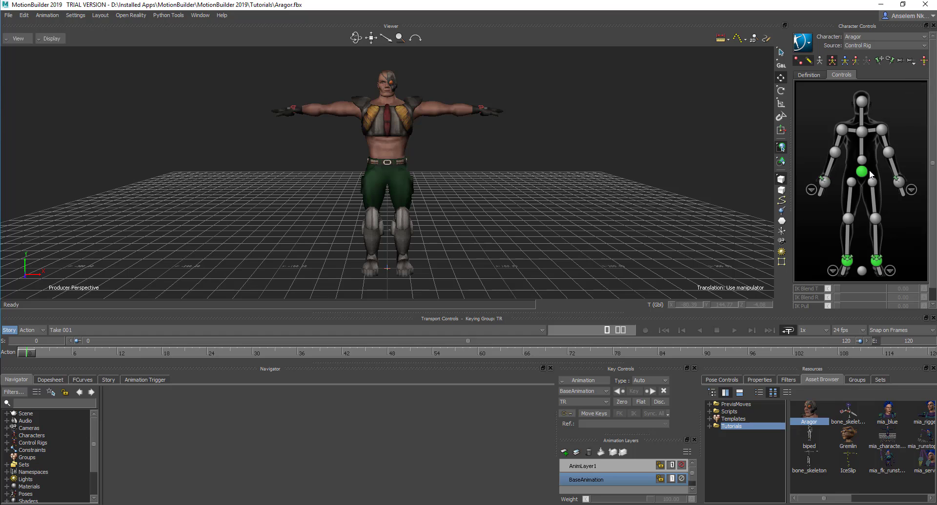
Lower the hips with both wrists pinned, then start opening another scene file
{"action": "left_click", "coordinate": [825, 183]}
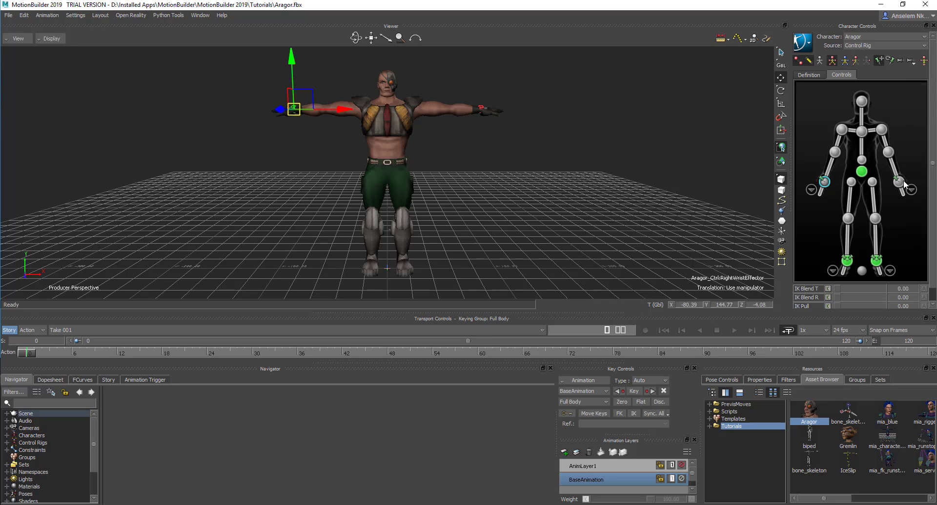
{"action": "left_click", "coordinate": [899, 182]}
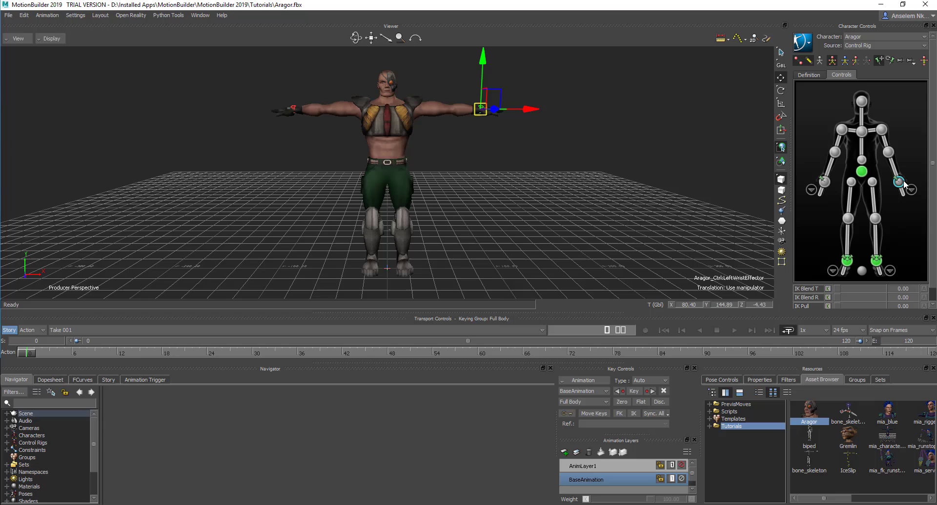
{"action": "left_click", "coordinate": [862, 171]}
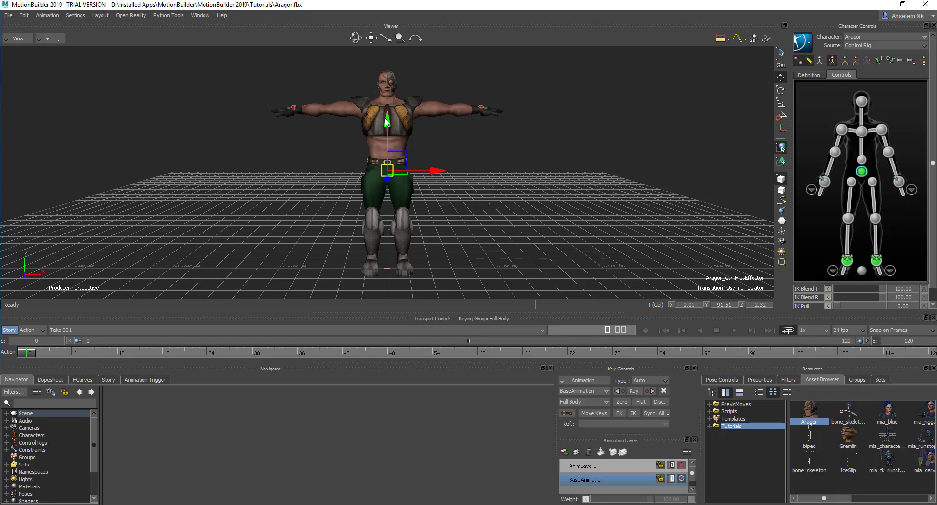
{"action": "left_click_drag", "start_coordinate": [385, 123], "coordinate": [389, 104]}
{"action": "left_click", "coordinate": [9, 15]}
{"action": "left_click", "coordinate": [25, 33]}
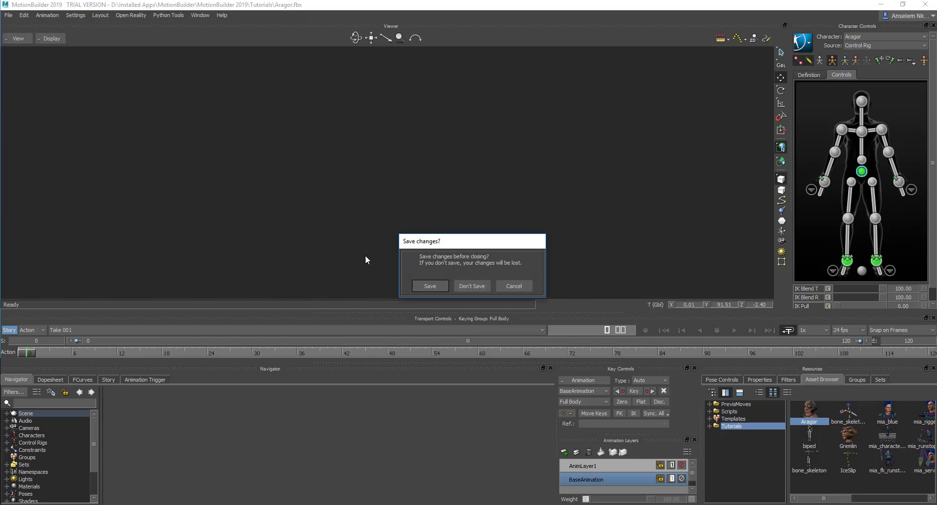
Discard the Aragor scene and FBX Open mia_blue from the Asset Browser
{"action": "left_click", "coordinate": [467, 286]}
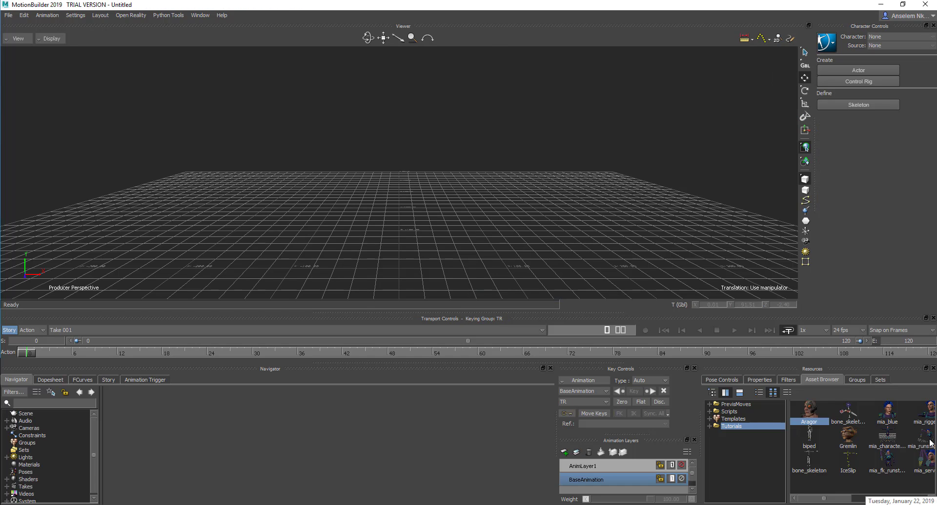
{"action": "left_click", "coordinate": [888, 422]}
{"action": "left_click_drag", "start_coordinate": [888, 425], "coordinate": [425, 207]}
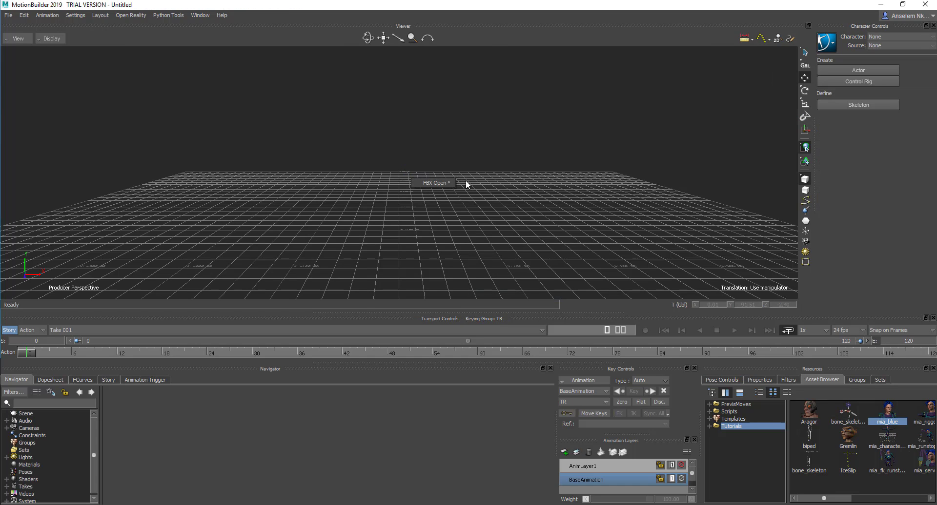
{"action": "mouse_move", "coordinate": [439, 183]}
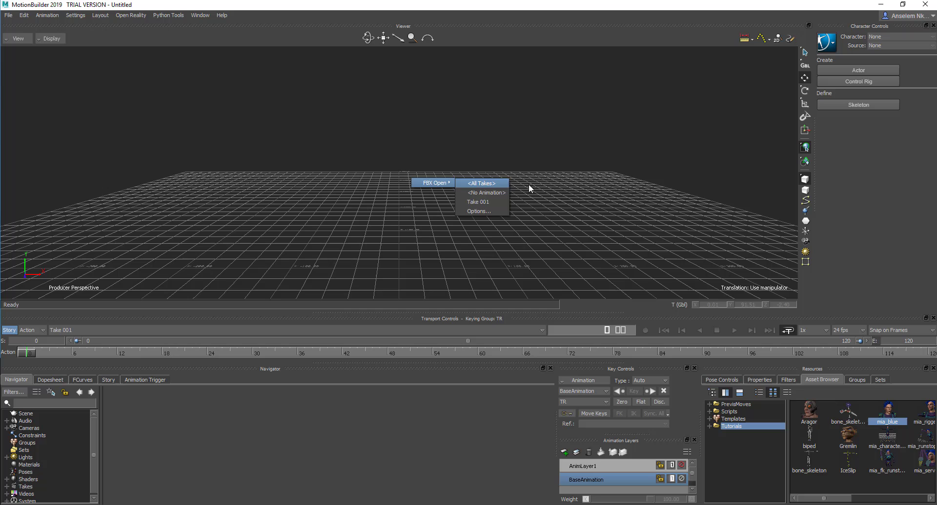
{"action": "left_click", "coordinate": [485, 189]}
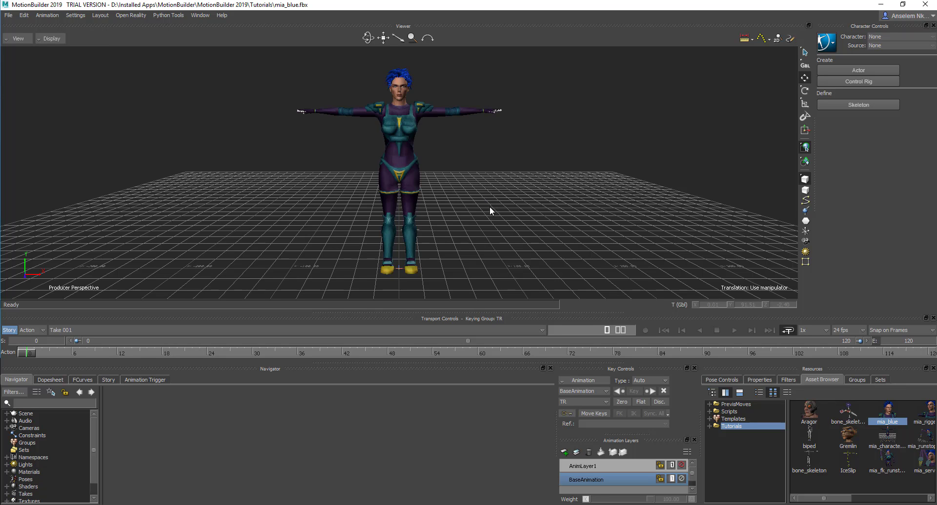
Switch to X-Ray and drop the Templates > Characters > Character template onto mia_blue's hips
{"action": "left_click", "coordinate": [724, 420]}
{"action": "left_click", "coordinate": [710, 419]}
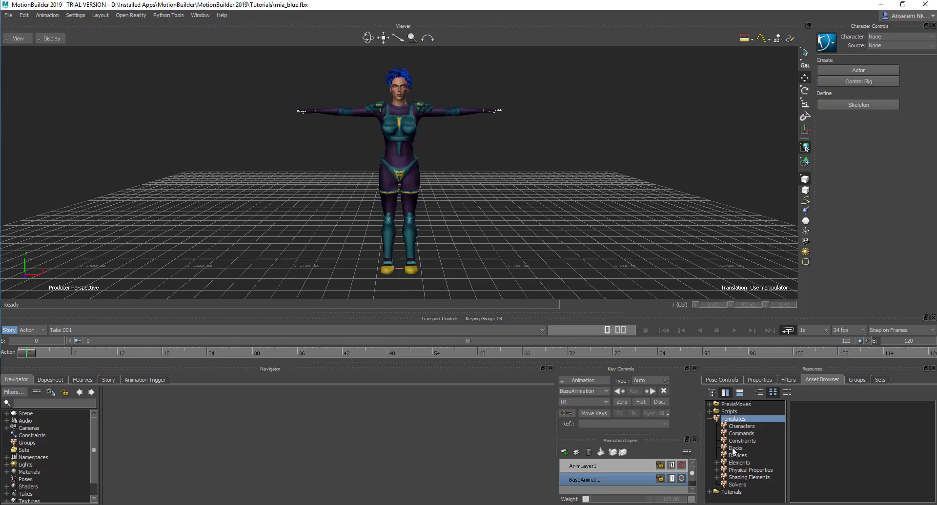
{"action": "left_click", "coordinate": [742, 427]}
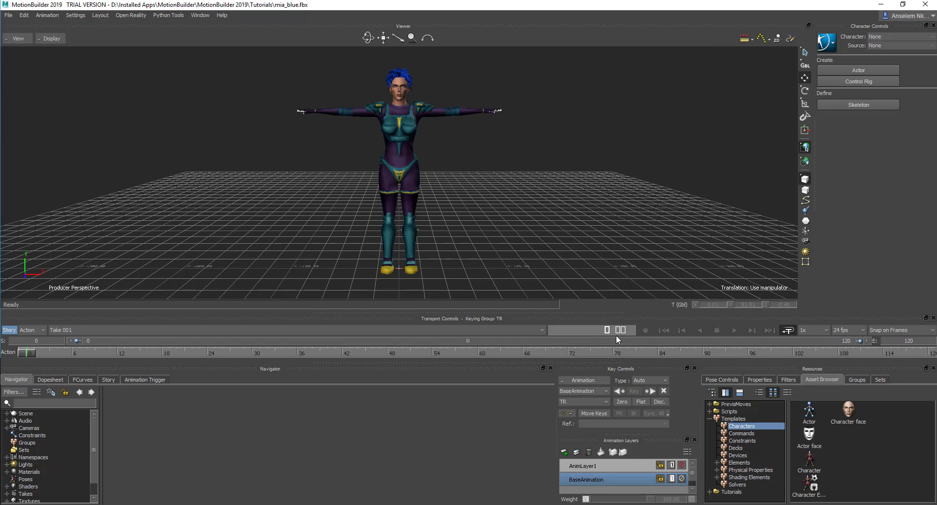
{"action": "key", "text": "ctrl+a"}
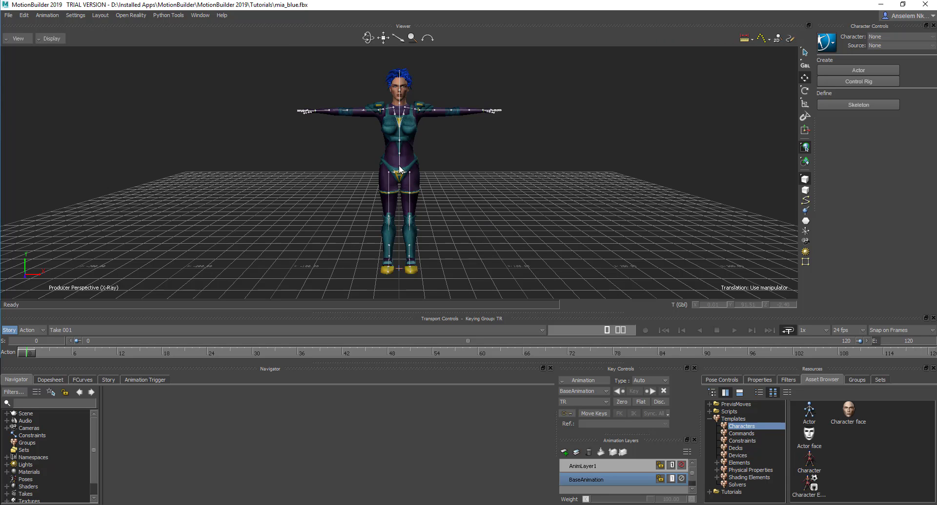
{"action": "scroll", "coordinate": [423, 171], "scroll_direction": "up", "scroll_amount": 5}
{"action": "scroll", "coordinate": [422, 171], "scroll_direction": "up", "scroll_amount": 3}
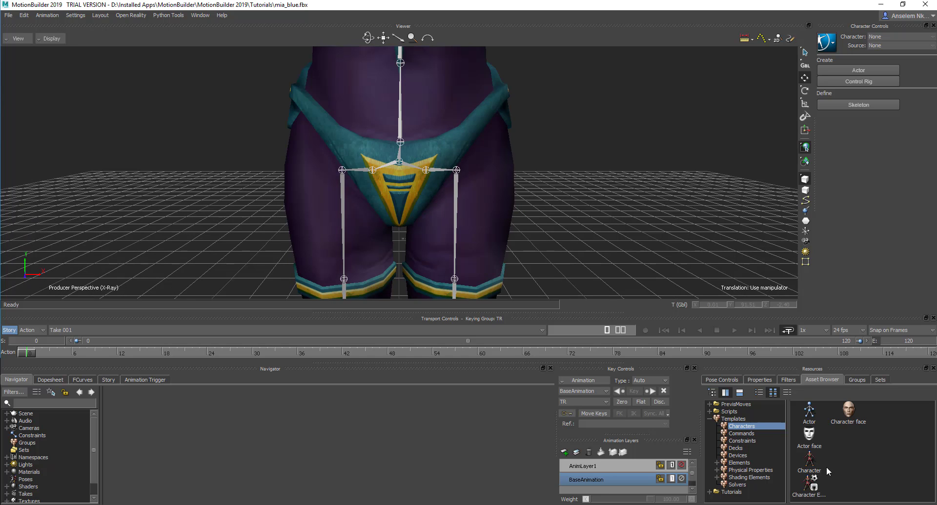
{"action": "left_click_drag", "start_coordinate": [813, 466], "coordinate": [455, 175]}
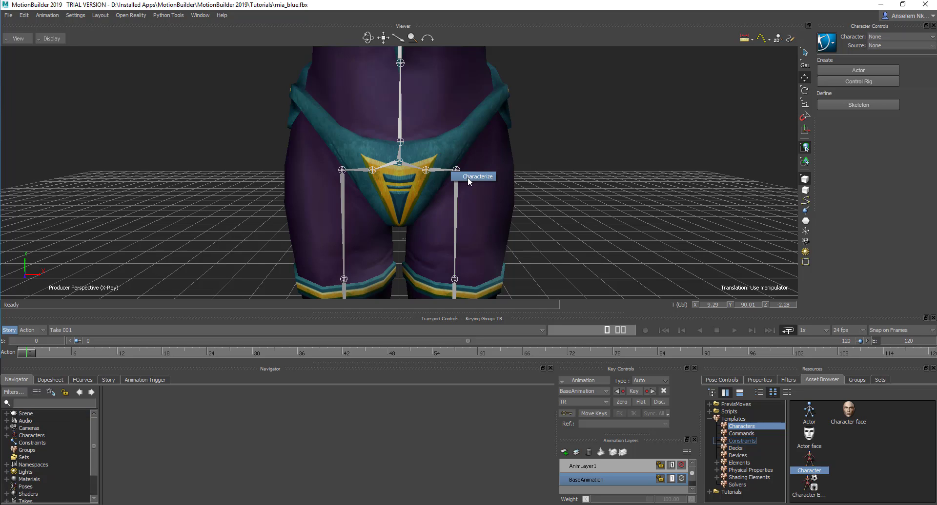
Characterize the figure as a Biped and create a Control Rig as its source
{"action": "left_click", "coordinate": [467, 177]}
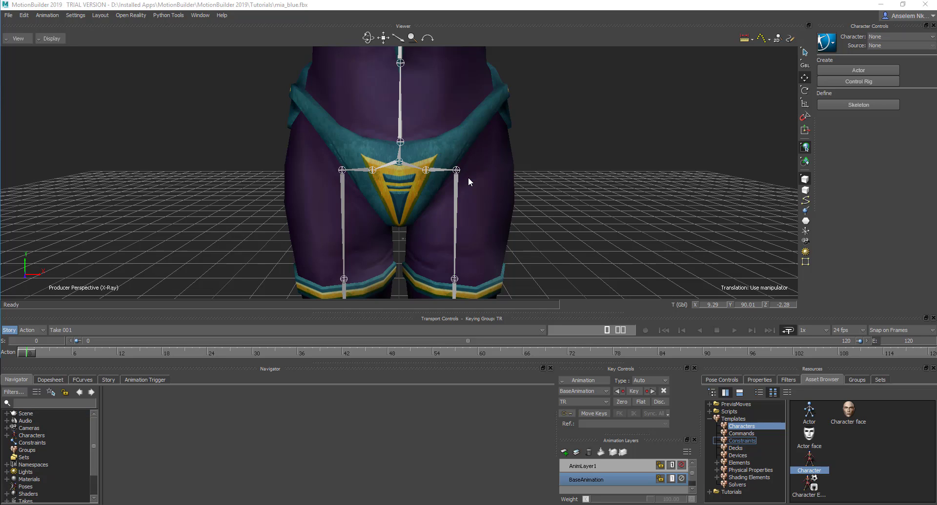
{"action": "left_click", "coordinate": [421, 286]}
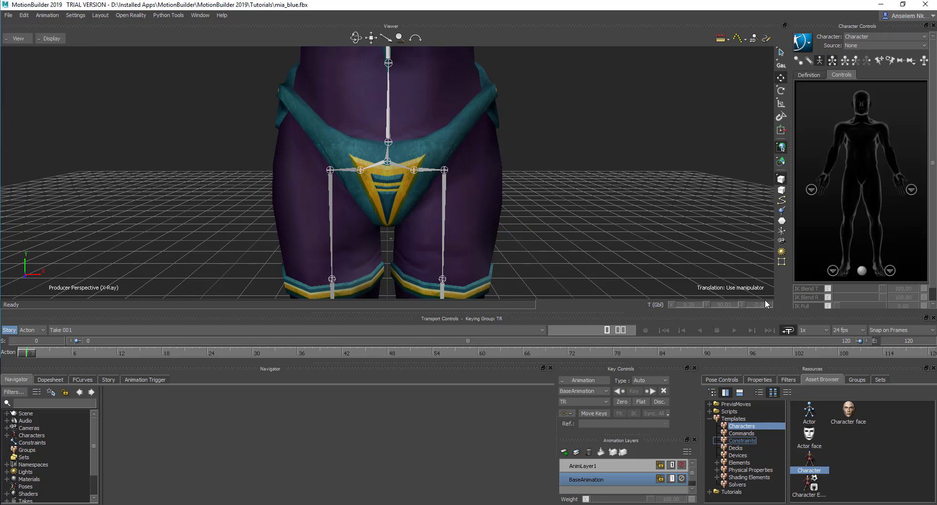
{"action": "left_click", "coordinate": [864, 46]}
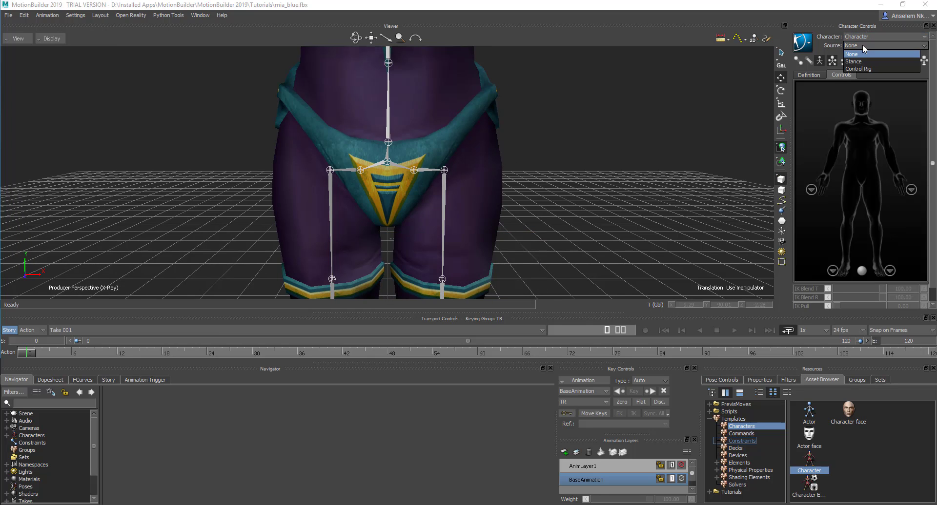
{"action": "left_click", "coordinate": [864, 72]}
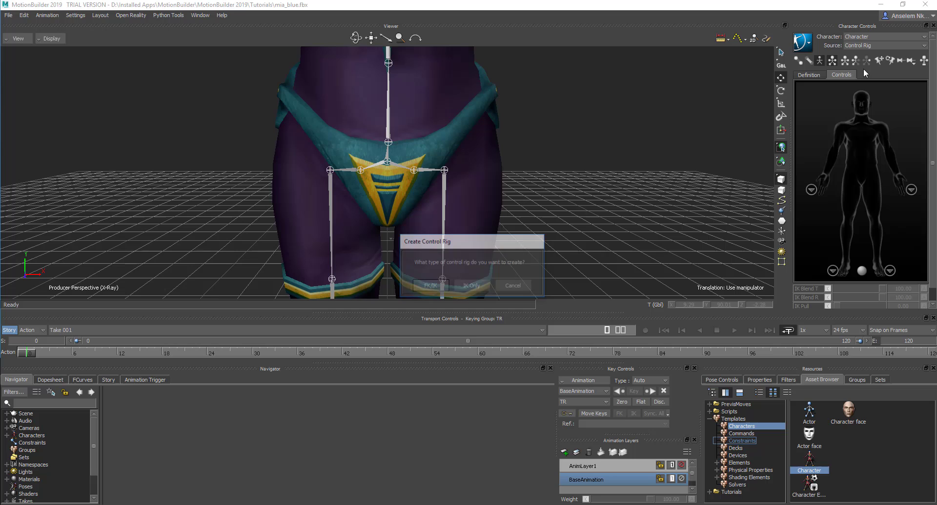
{"action": "left_click", "coordinate": [433, 290]}
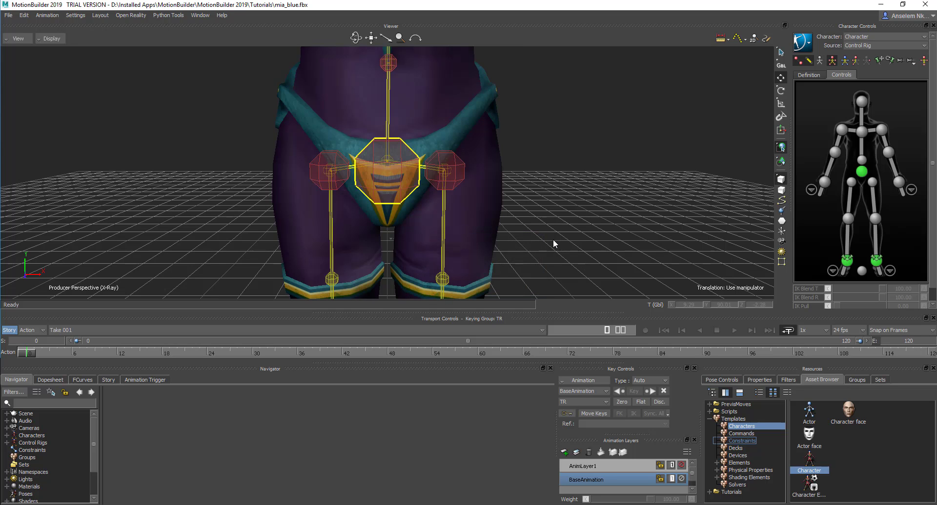
Apply the Aragor rig preset, exit X-Ray, and drag the hips down and left
{"action": "scroll", "coordinate": [555, 244], "scroll_direction": "down", "scroll_amount": 5}
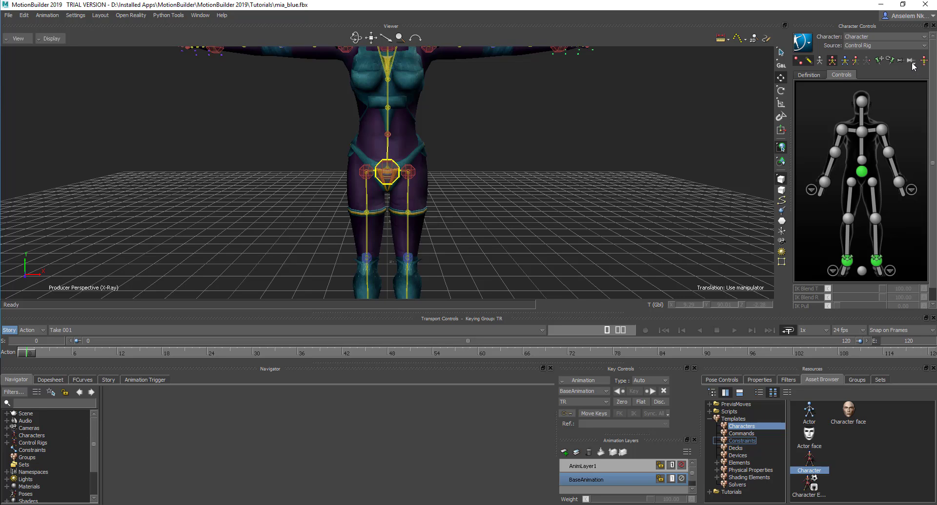
{"action": "left_click", "coordinate": [912, 63]}
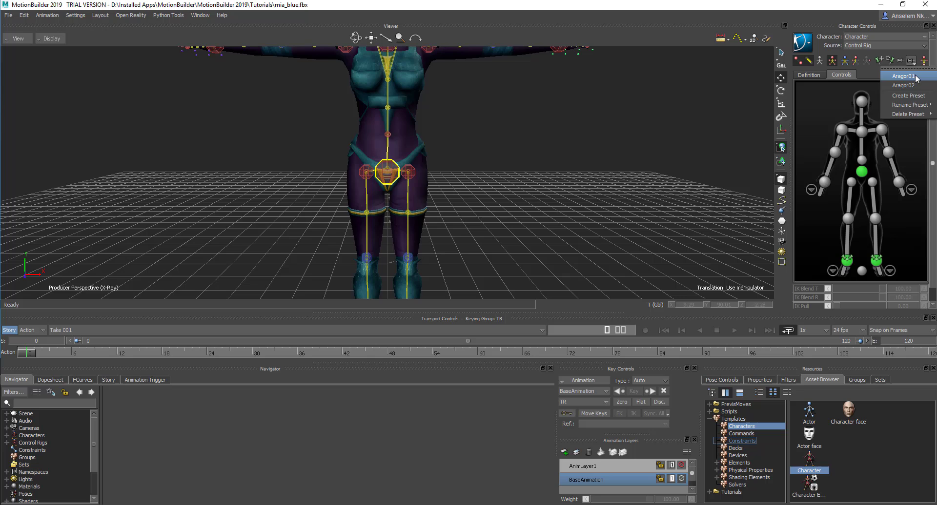
{"action": "left_click", "coordinate": [916, 75]}
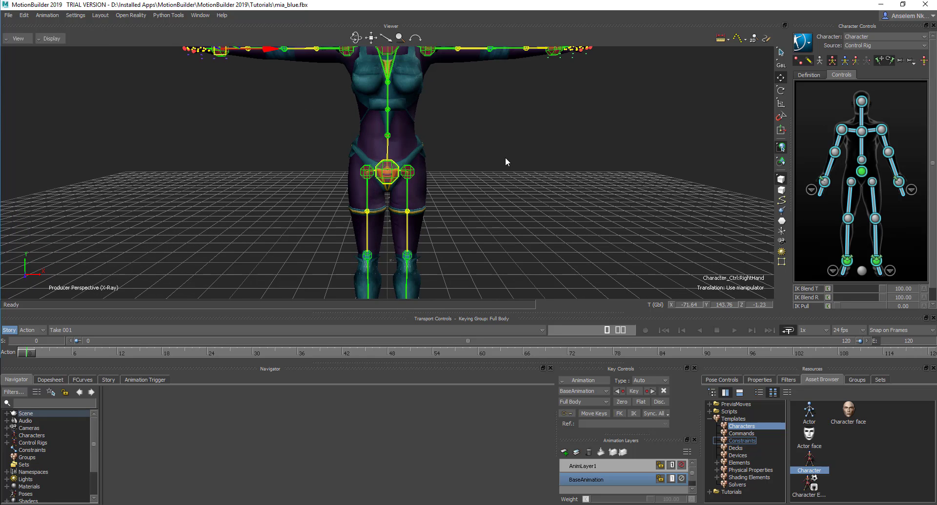
{"action": "left_click", "coordinate": [396, 182]}
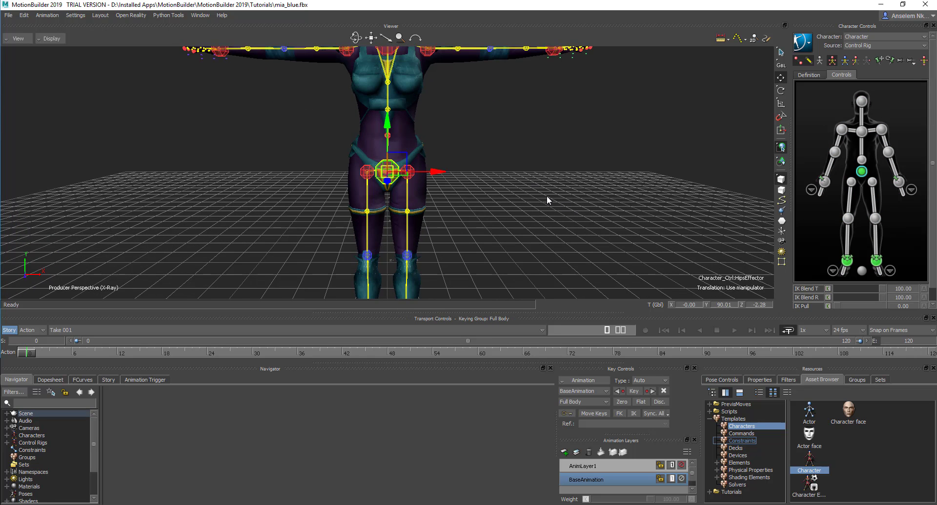
{"action": "scroll", "coordinate": [462, 128], "scroll_direction": "down", "scroll_amount": 5}
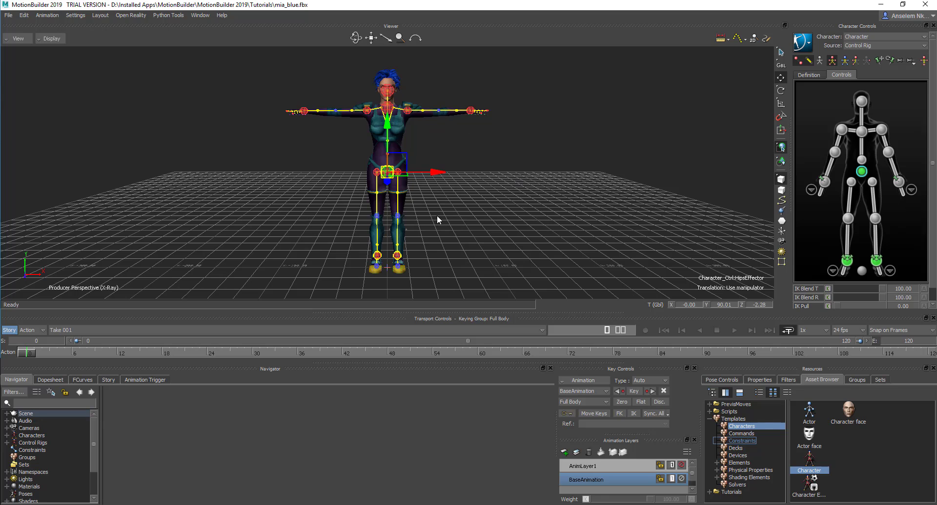
{"action": "key", "text": "ctrl+x"}
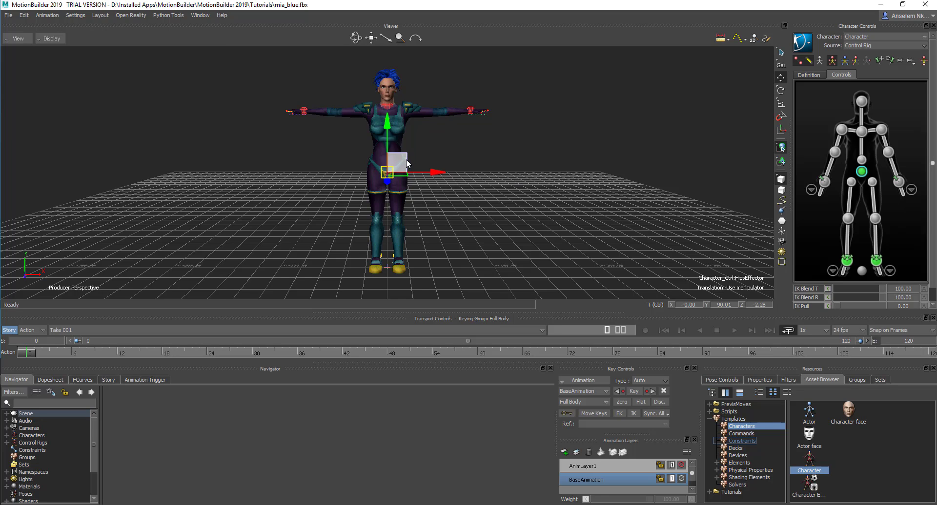
{"action": "left_click_drag", "start_coordinate": [406, 163], "coordinate": [394, 146]}
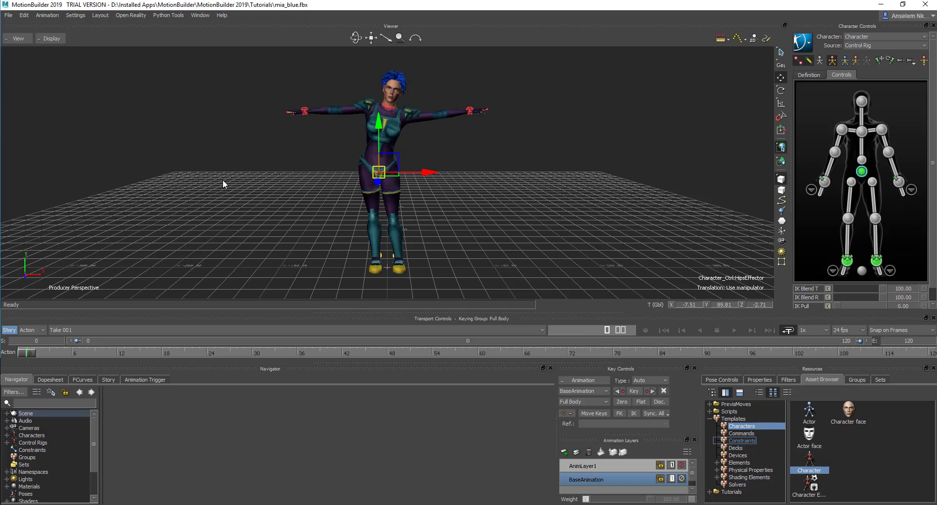
Start a new scene without saving and FBX Open PrevisMoves Bat_Swing with <No Animation>
{"action": "left_click", "coordinate": [10, 16]}
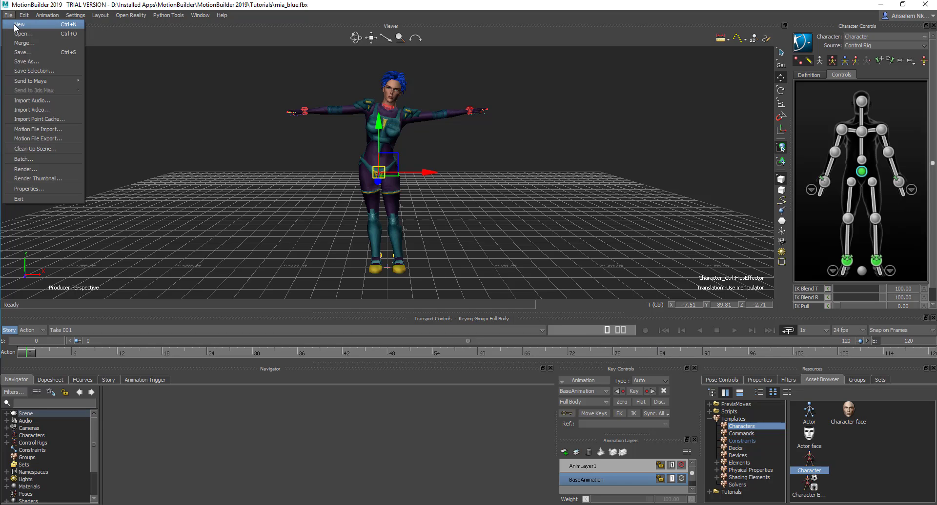
{"action": "left_click", "coordinate": [18, 25]}
{"action": "left_click", "coordinate": [472, 286]}
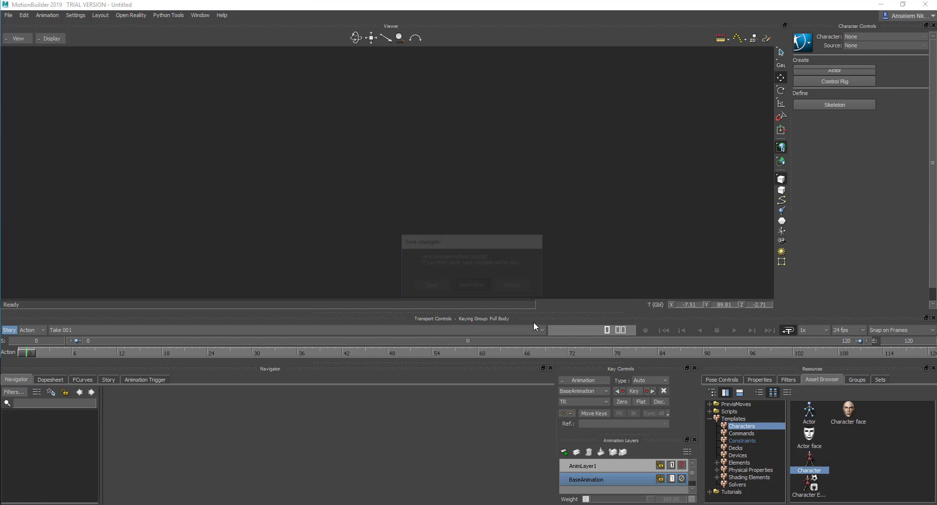
{"action": "left_click", "coordinate": [727, 405]}
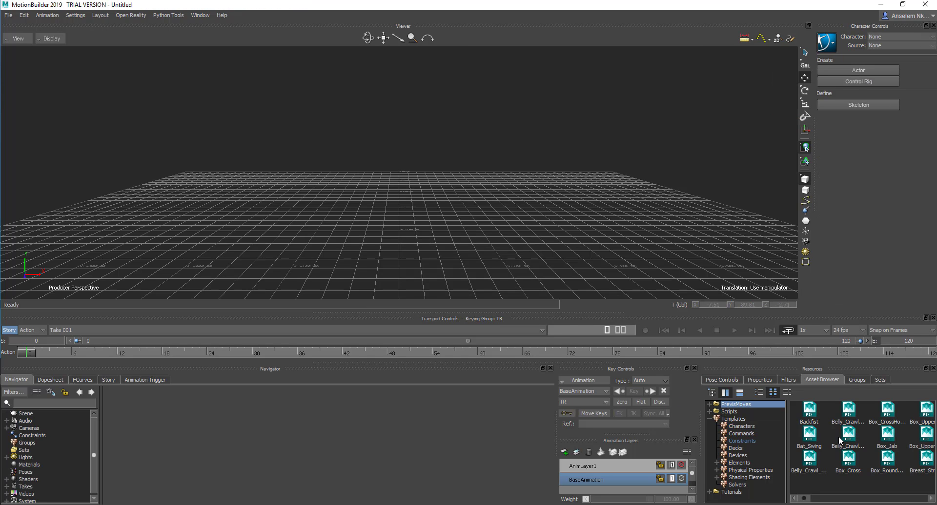
{"action": "left_click_drag", "start_coordinate": [812, 432], "coordinate": [398, 179]}
{"action": "mouse_move", "coordinate": [401, 179]}
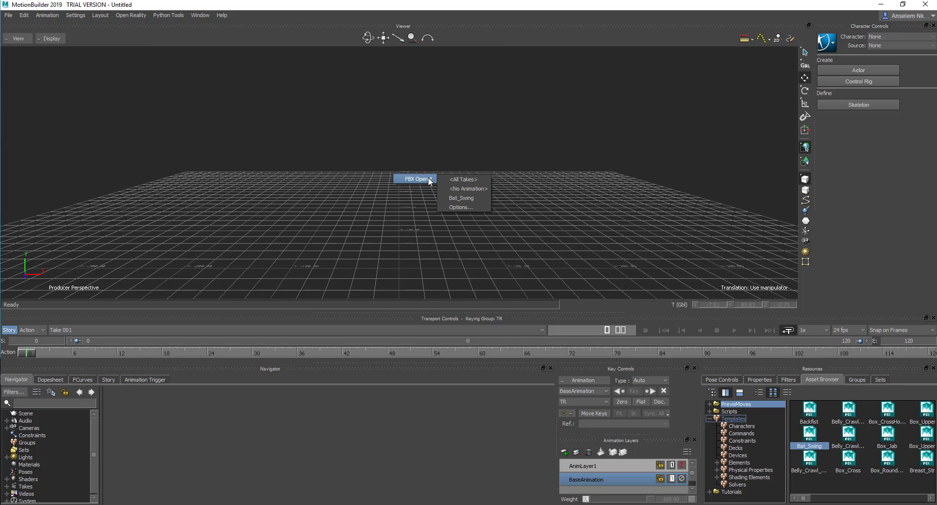
{"action": "left_click", "coordinate": [486, 190]}
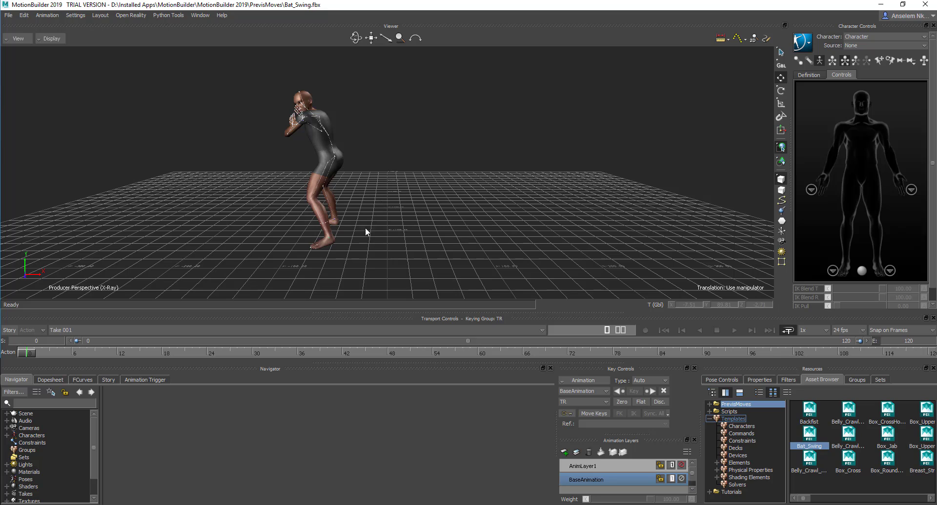
Orbit closer to the batter, scrub to frame 42, and return to frame 0
{"action": "mouse_move", "coordinate": [365, 227]}
{"action": "left_mouse_down"}
{"action": "mouse_move", "coordinate": [424, 239]}
{"action": "mouse_move", "coordinate": [371, 244]}
{"action": "left_mouse_up"}
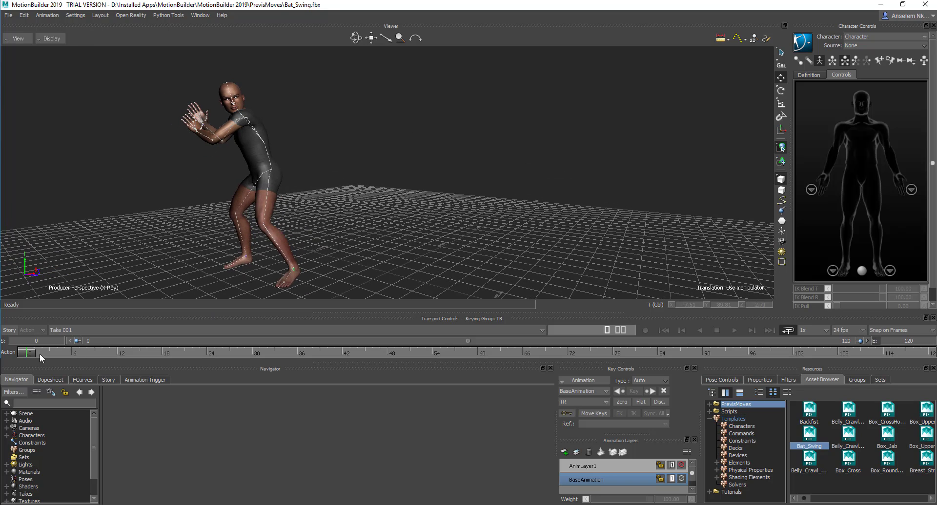
{"action": "mouse_move", "coordinate": [41, 356]}
{"action": "left_mouse_down"}
{"action": "mouse_move", "coordinate": [394, 353]}
{"action": "mouse_move", "coordinate": [348, 353]}
{"action": "left_mouse_up"}
{"action": "key", "text": "Home"}
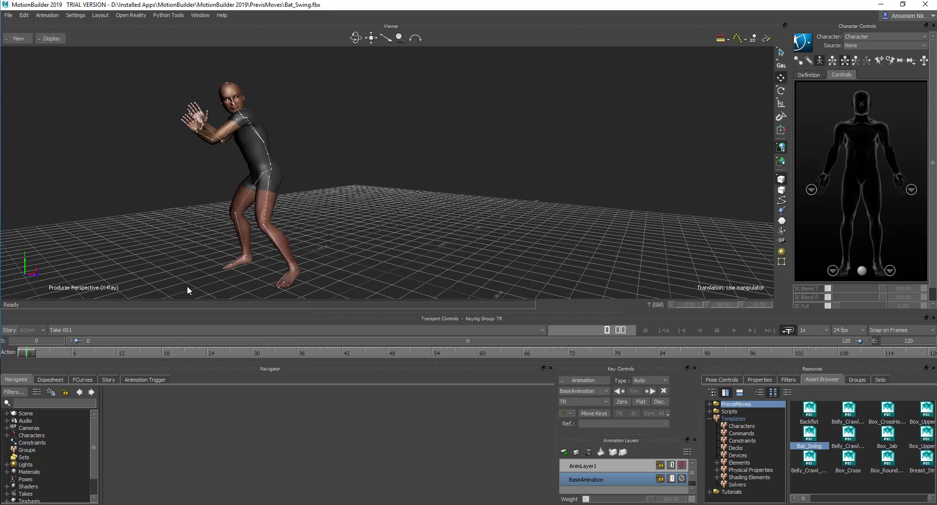
Motion-import Belly_Crawl_Sideways.fbx through Clapping.fbx and center the Import Options dialog
{"action": "left_click", "coordinate": [9, 16]}
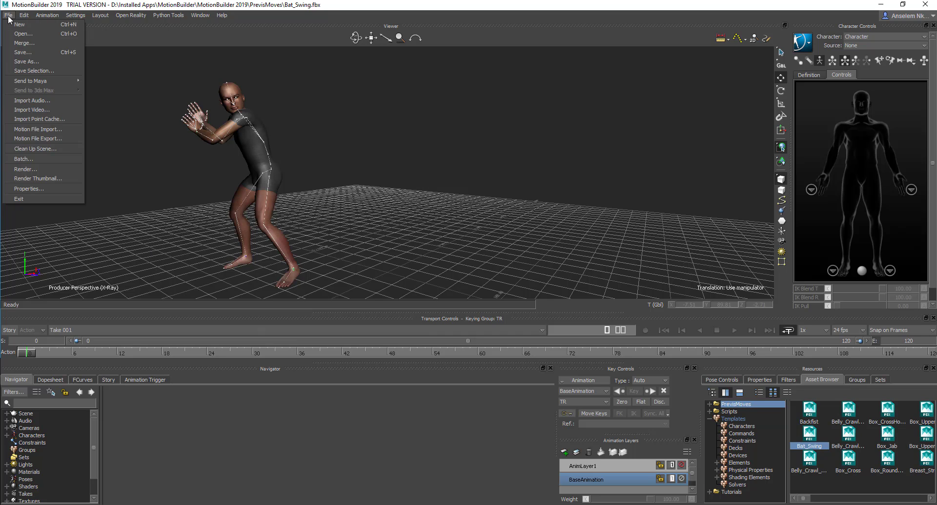
{"action": "left_click", "coordinate": [33, 129]}
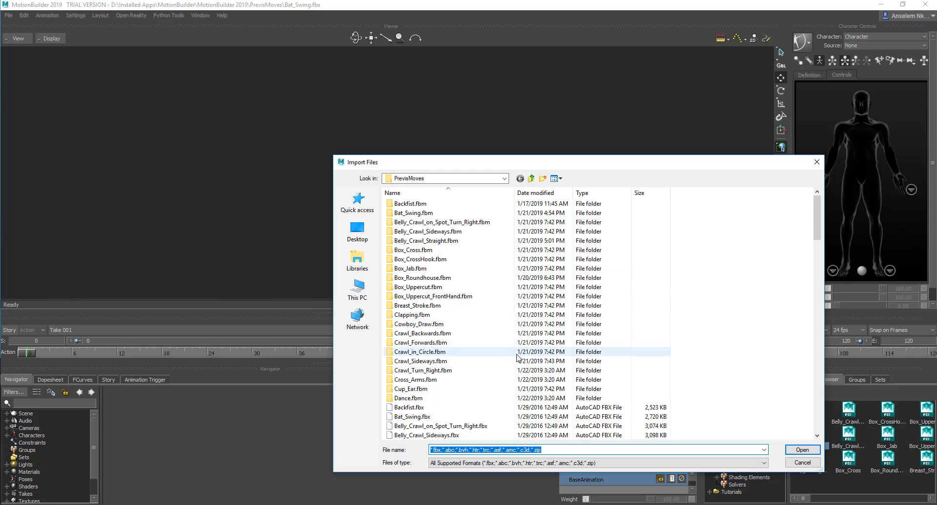
{"action": "scroll", "coordinate": [514, 323], "scroll_direction": "down", "scroll_amount": 1}
{"action": "left_click_drag", "start_coordinate": [715, 247], "coordinate": [619, 334]}
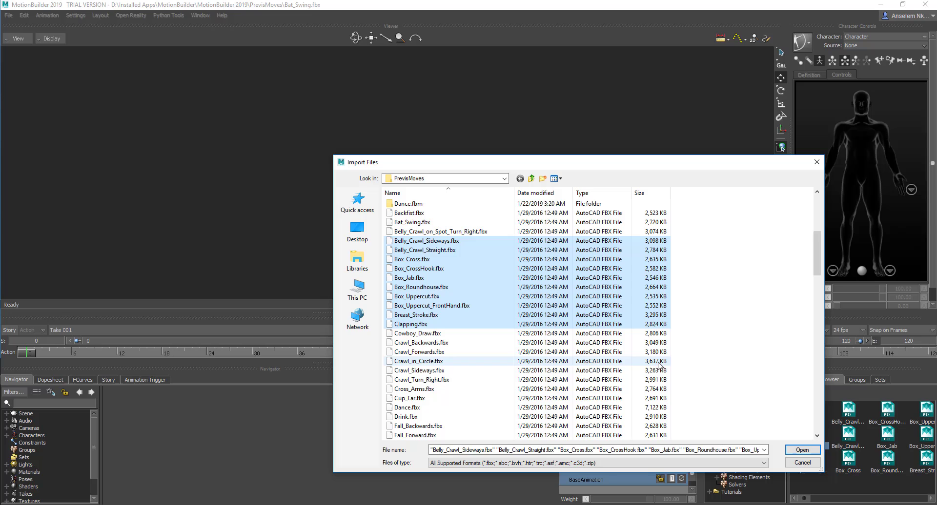
{"action": "left_click", "coordinate": [801, 451]}
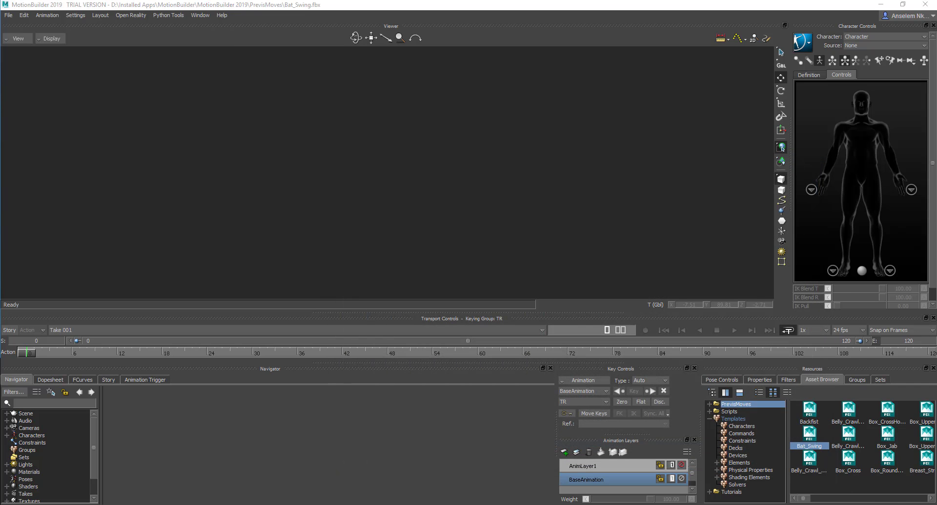
{"action": "left_click_drag", "start_coordinate": [272, 104], "coordinate": [456, 102]}
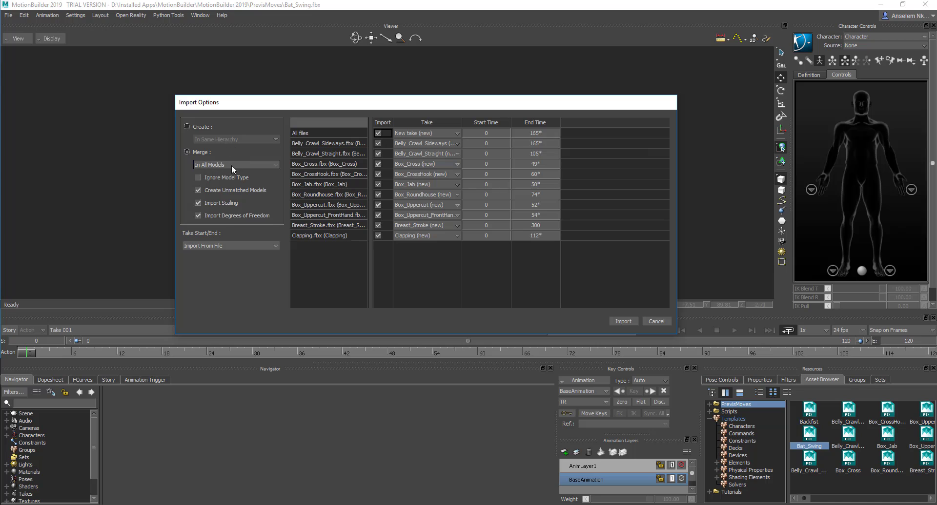
Import the PrevisMoves motion files as new takes and scrub through the Clapping motion
{"action": "left_click", "coordinate": [633, 320]}
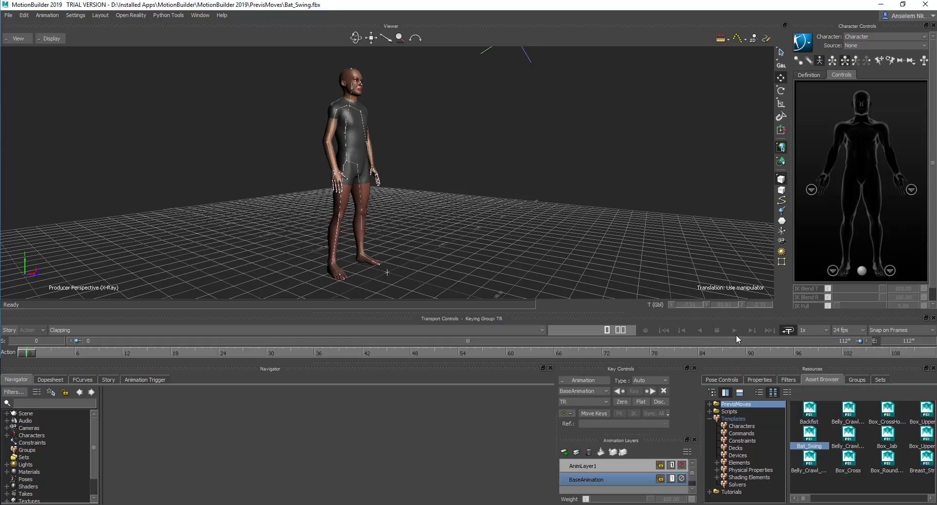
{"action": "left_click_drag", "start_coordinate": [585, 209], "coordinate": [445, 182], "text": "ctrl+shift"}
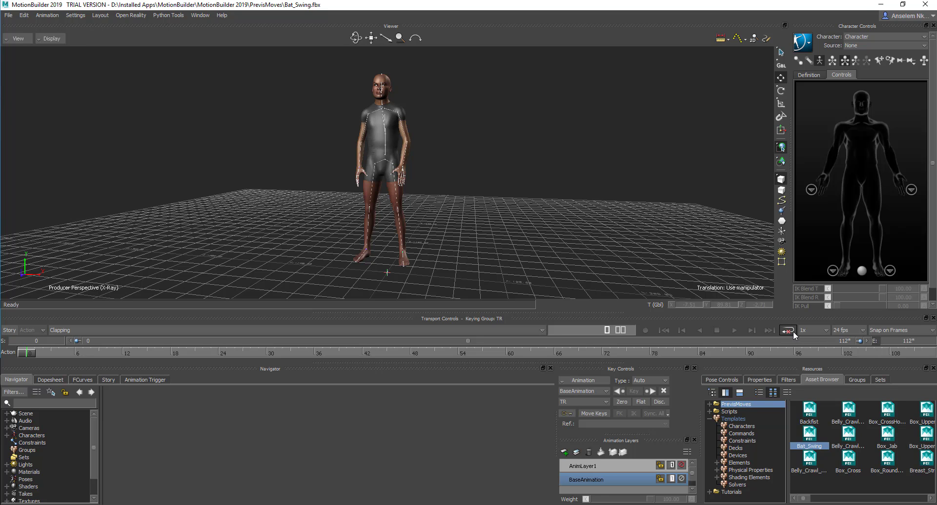
{"action": "left_click_drag", "start_coordinate": [27, 353], "coordinate": [516, 349]}
{"action": "left_click", "coordinate": [663, 330]}
{"action": "left_click_drag", "start_coordinate": [37, 357], "coordinate": [747, 344]}
Play the Clapping take and stop at frame 35, change the loop mode, and list the takes
{"action": "left_click", "coordinate": [735, 329]}
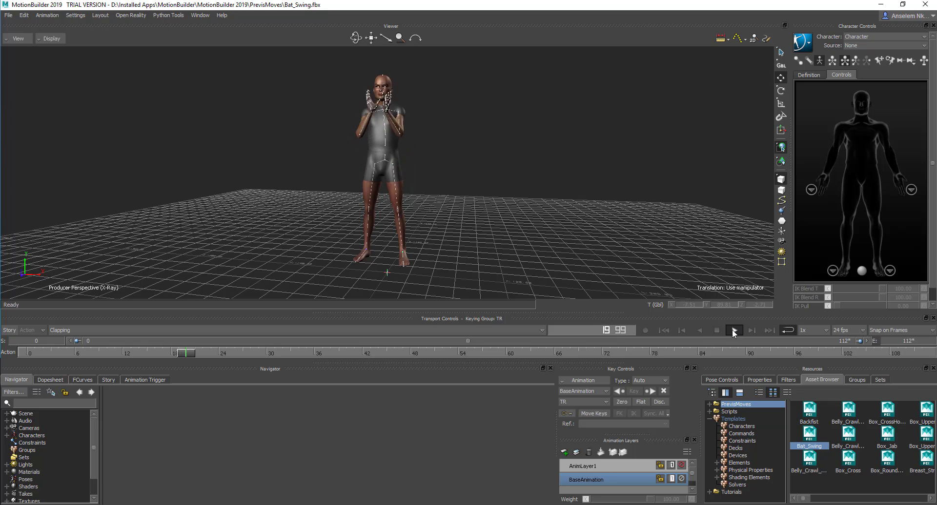
{"action": "left_click", "coordinate": [716, 330]}
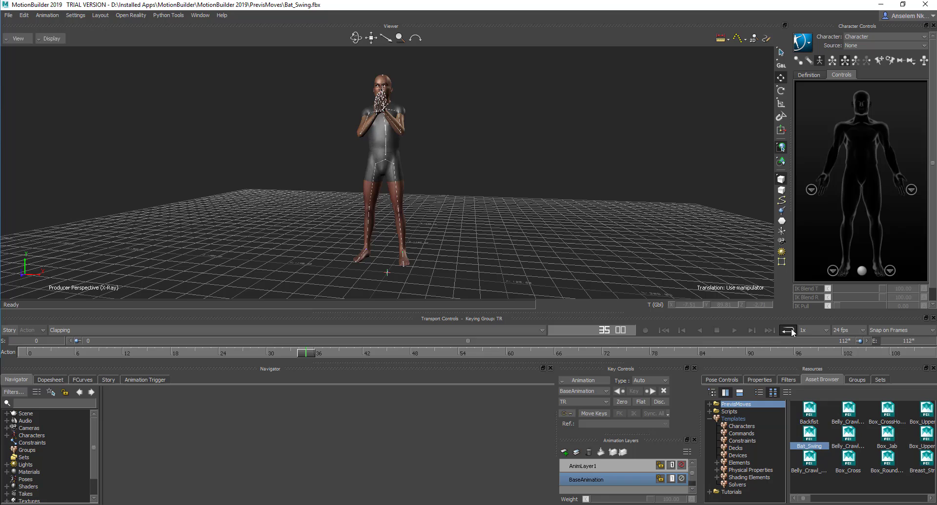
{"action": "left_click", "coordinate": [787, 331]}
{"action": "left_click", "coordinate": [321, 328]}
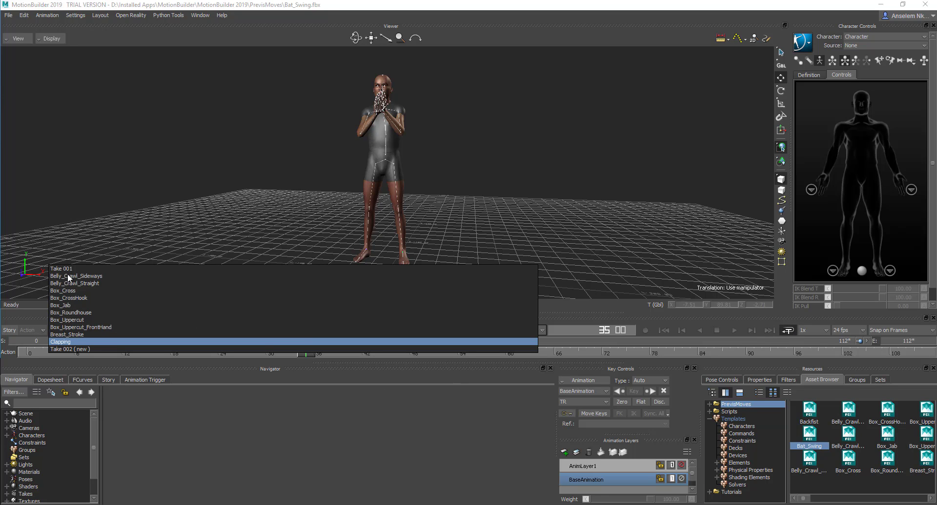
Show the Story editor's track lanes and make Belly_Crawl_Sideways the current take
{"action": "left_click", "coordinate": [109, 380]}
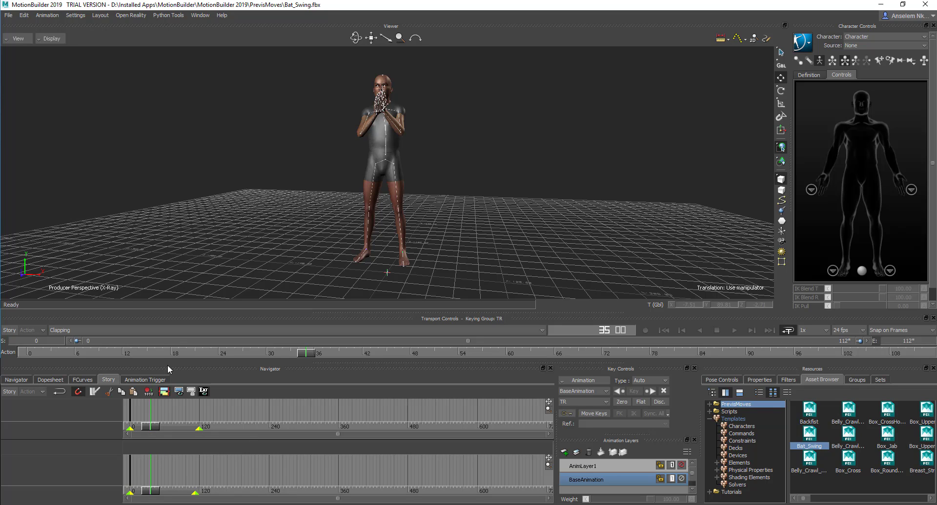
{"action": "left_click", "coordinate": [269, 330]}
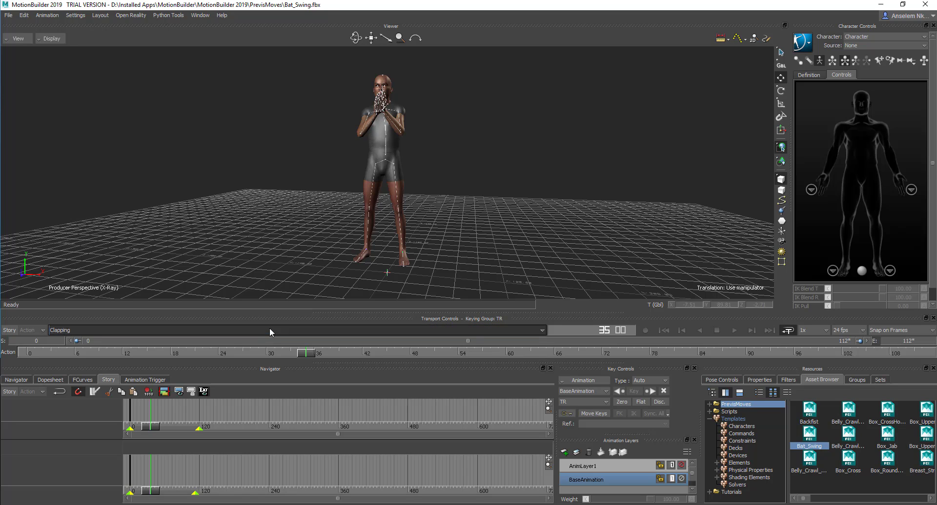
{"action": "key", "text": "b"}
{"action": "key", "text": "Return"}
Play the crawl take with looping turned on, then switch to the Clapping take
{"action": "left_click", "coordinate": [734, 331]}
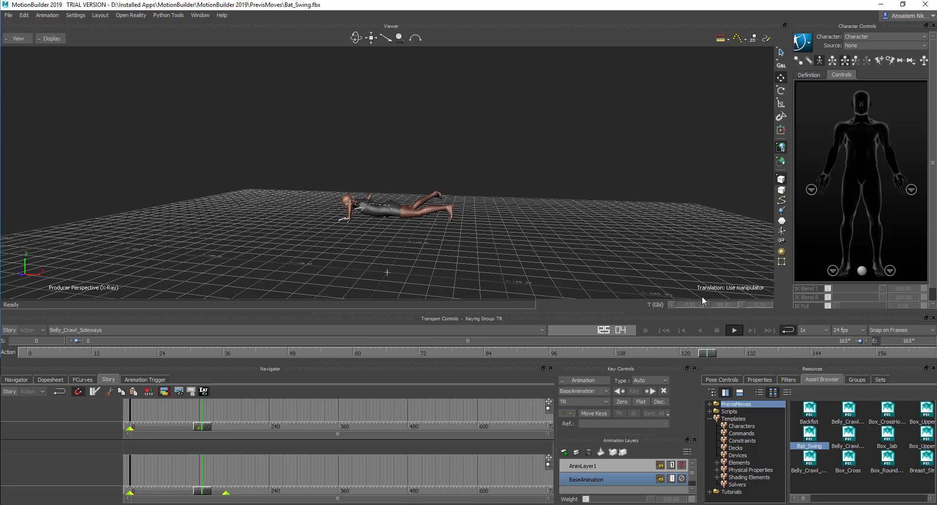
{"action": "left_click", "coordinate": [789, 331]}
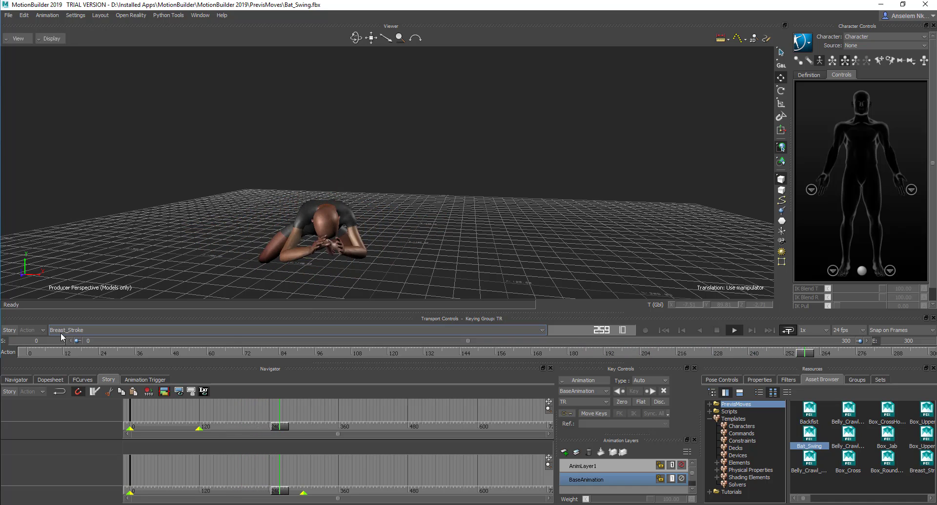
{"action": "left_click", "coordinate": [60, 333]}
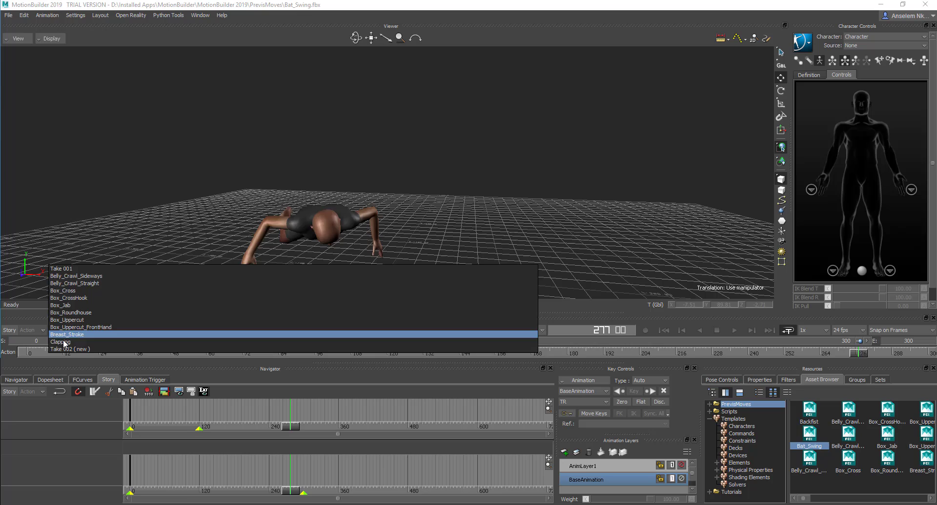
{"action": "left_click", "coordinate": [64, 342]}
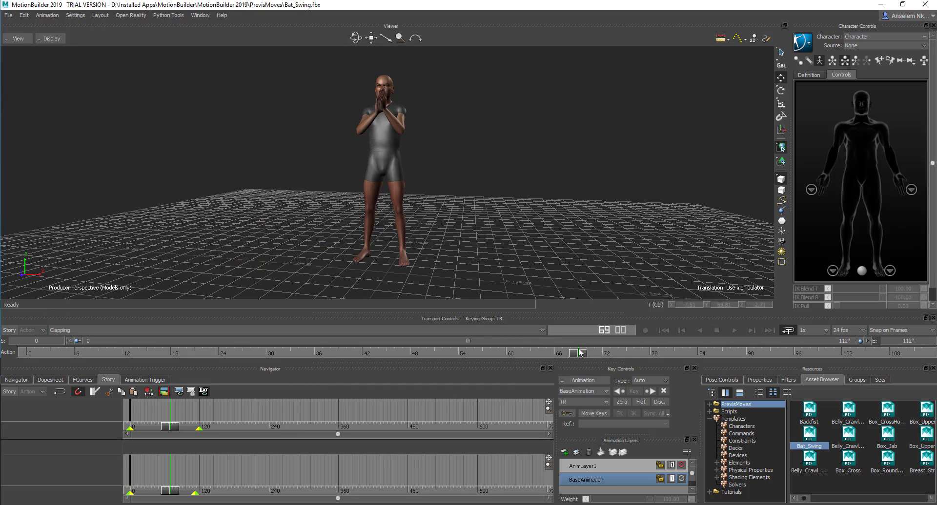
Keep Clapping as the current take, play it through, and rewind to frame 0
{"action": "left_click", "coordinate": [467, 330]}
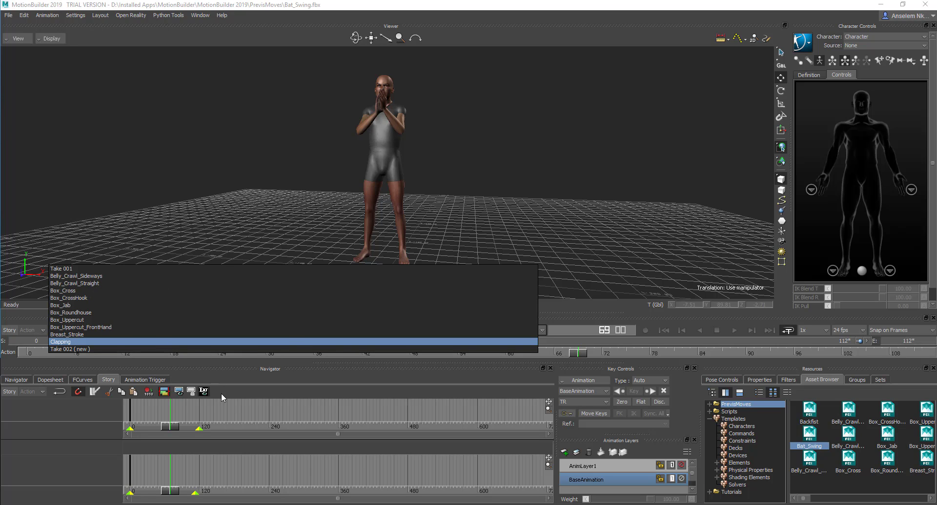
{"action": "left_click", "coordinate": [285, 373]}
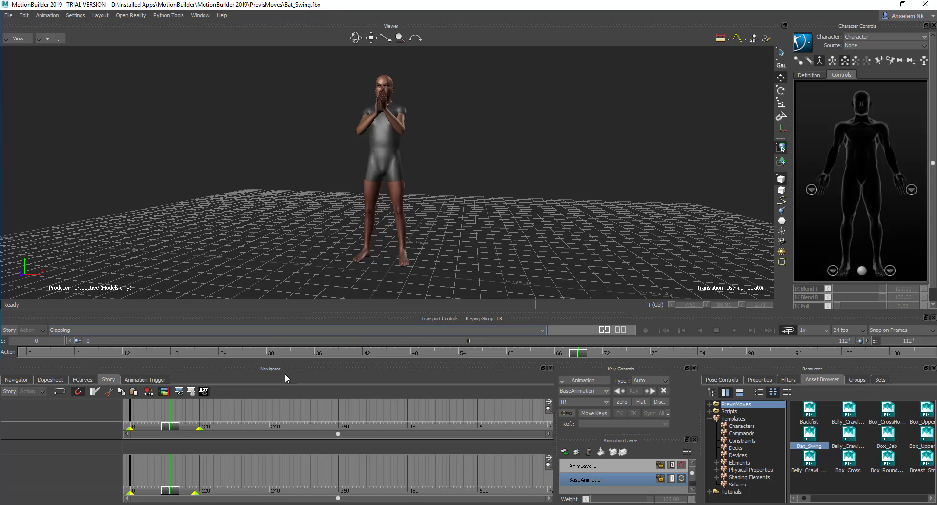
{"action": "left_click", "coordinate": [730, 331]}
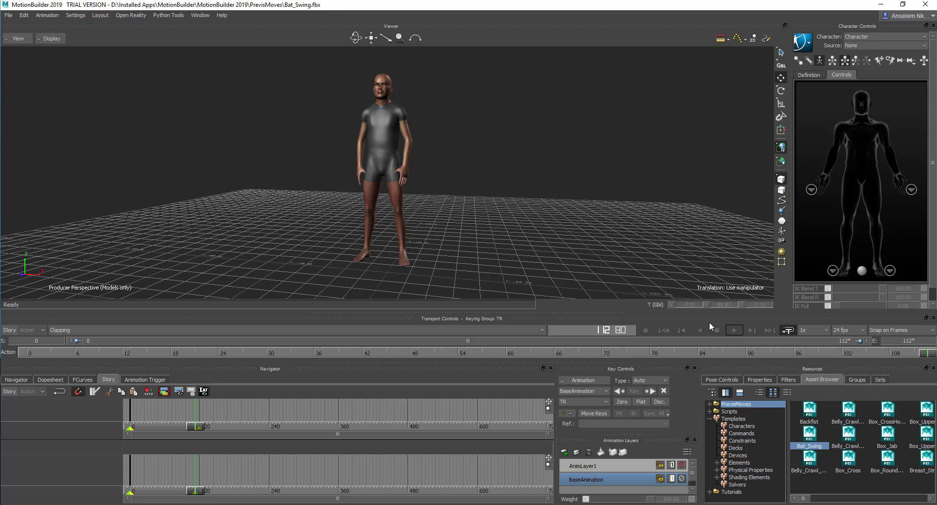
{"action": "left_click", "coordinate": [663, 331]}
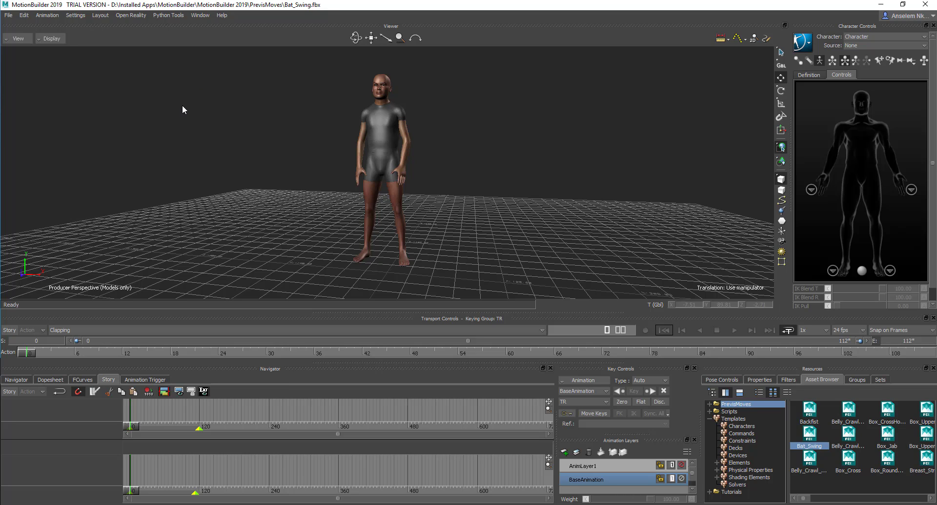
View the Embedded Media options on the Preferences Saving page and cancel without changes
{"action": "left_click", "coordinate": [74, 16]}
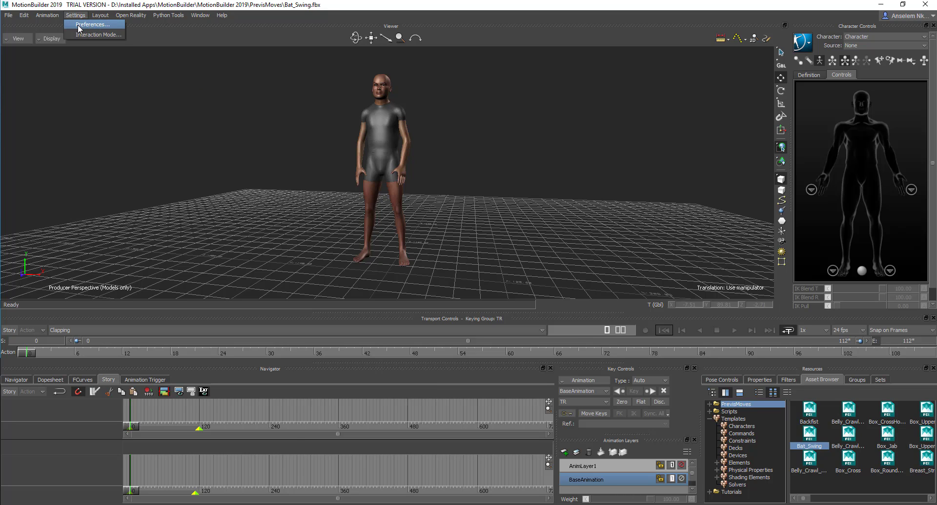
{"action": "left_click", "coordinate": [78, 25]}
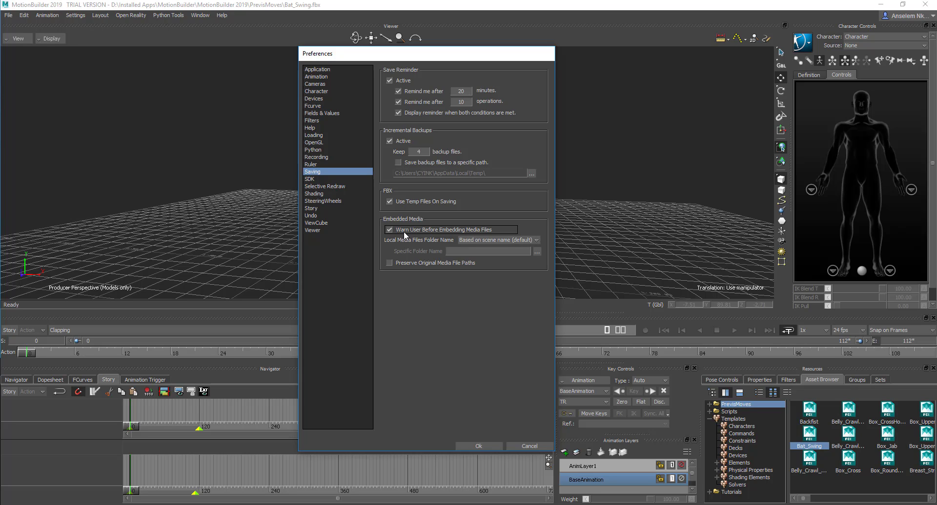
{"action": "left_click", "coordinate": [527, 444]}
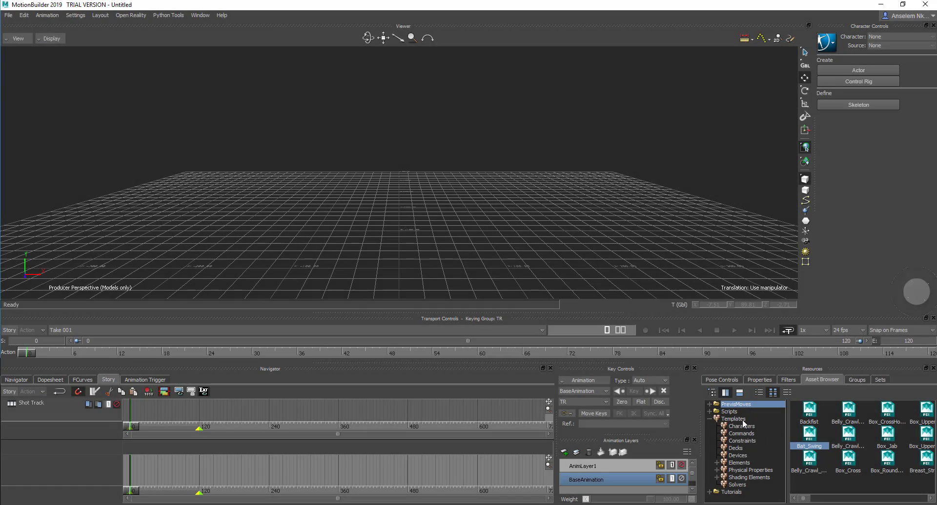
Add a Cube from the Elements assets, scale it up uniformly, and move it along X
{"action": "left_click", "coordinate": [737, 463]}
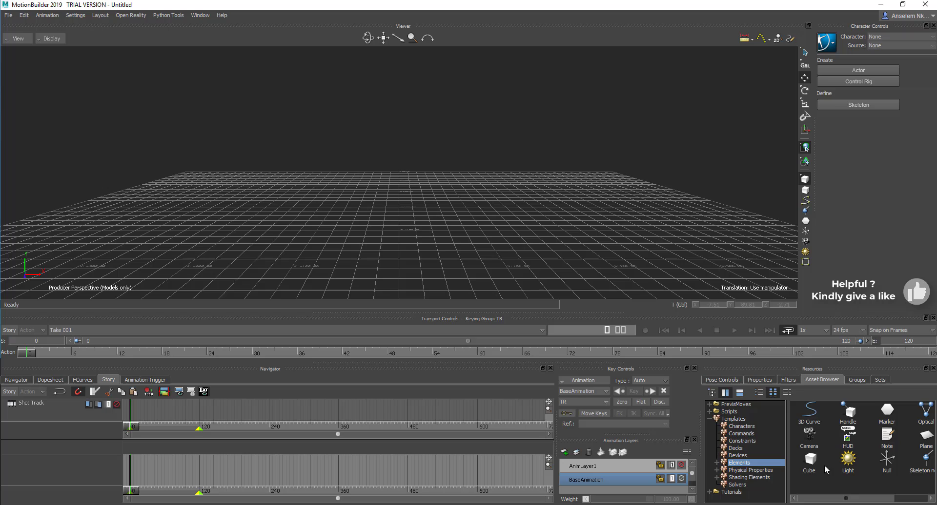
{"action": "left_click_drag", "start_coordinate": [813, 463], "coordinate": [726, 253]}
{"action": "key", "text": "r"}
{"action": "key", "text": "s"}
{"action": "left_click_drag", "start_coordinate": [286, 211], "coordinate": [332, 206]}
{"action": "key", "text": "t"}
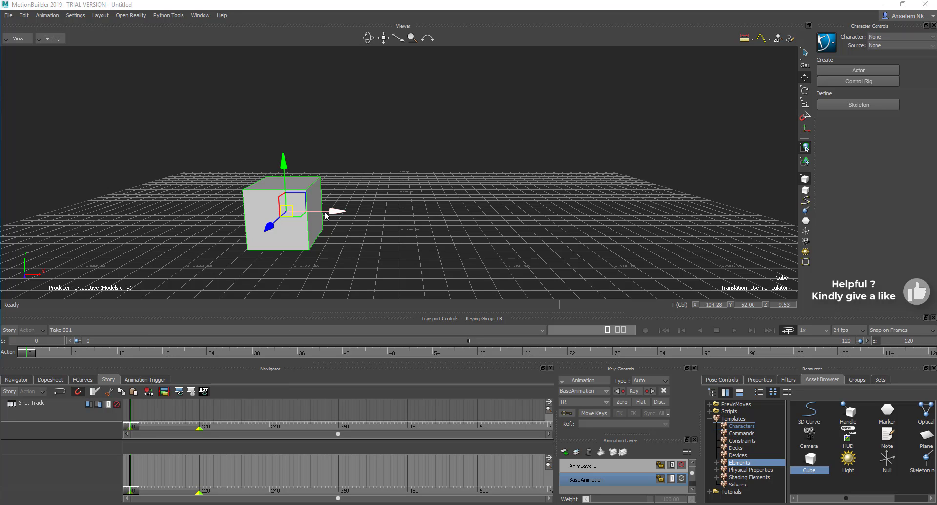
{"action": "left_click_drag", "start_coordinate": [325, 216], "coordinate": [480, 249]}
Box-select the cubes and shift them along Z so three cubes stand in a row
{"action": "scroll", "coordinate": [412, 238], "scroll_direction": "down", "scroll_amount": 3}
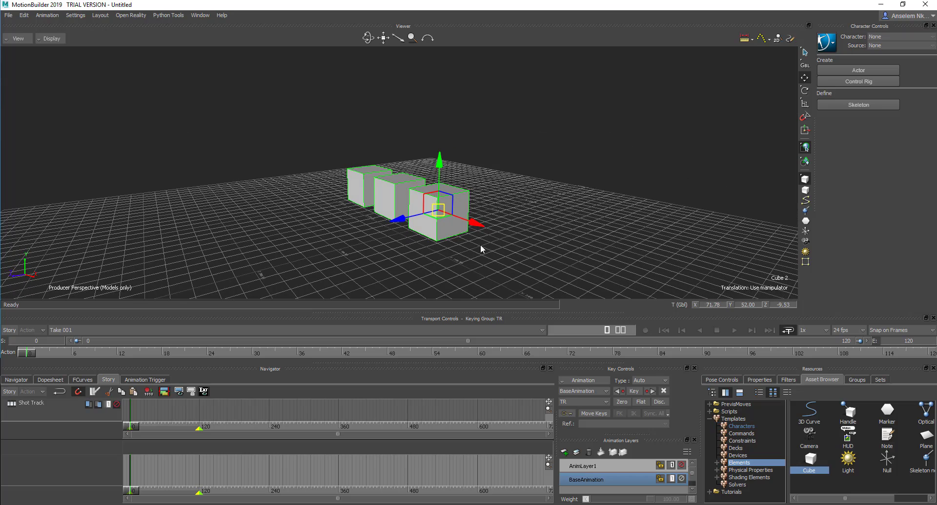
{"action": "left_click_drag", "start_coordinate": [326, 134], "coordinate": [512, 294]}
{"action": "left_click_drag", "start_coordinate": [397, 220], "coordinate": [333, 257]}
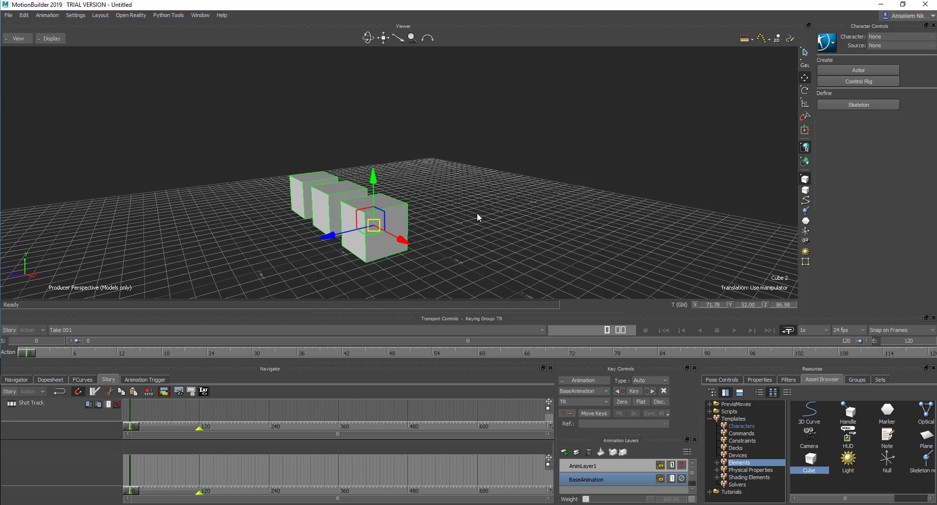
{"action": "left_click", "coordinate": [409, 236]}
{"action": "left_click", "coordinate": [389, 231]}
{"action": "left_click_drag", "start_coordinate": [410, 248], "coordinate": [434, 245], "text": "ctrl+shift"}
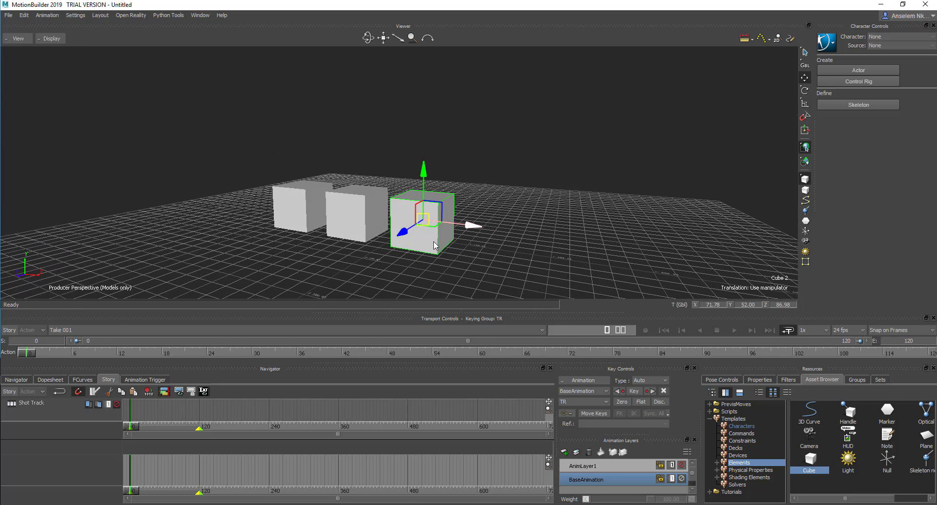
{"action": "left_click_drag", "start_coordinate": [265, 142], "coordinate": [477, 290]}
{"action": "left_click_drag", "start_coordinate": [393, 243], "coordinate": [427, 225]}
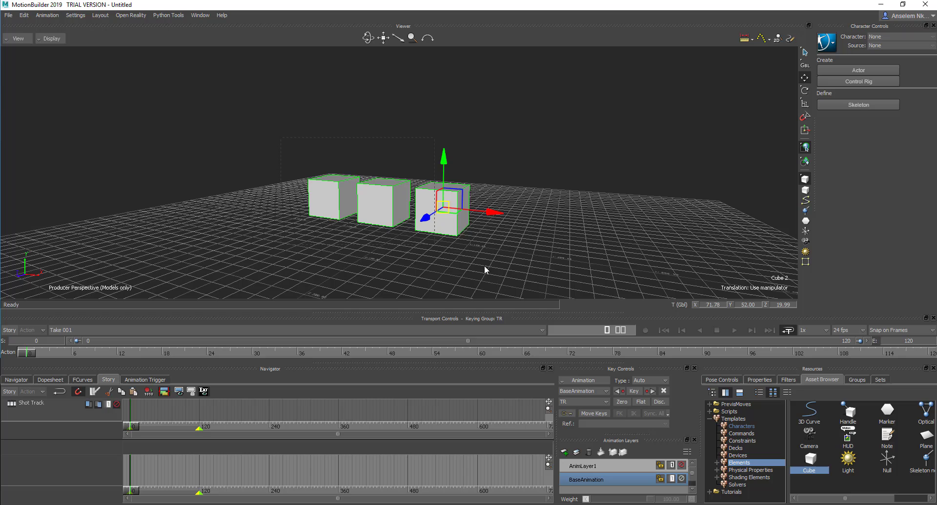
{"action": "left_click_drag", "start_coordinate": [435, 232], "coordinate": [390, 216], "text": "ctrl+shift"}
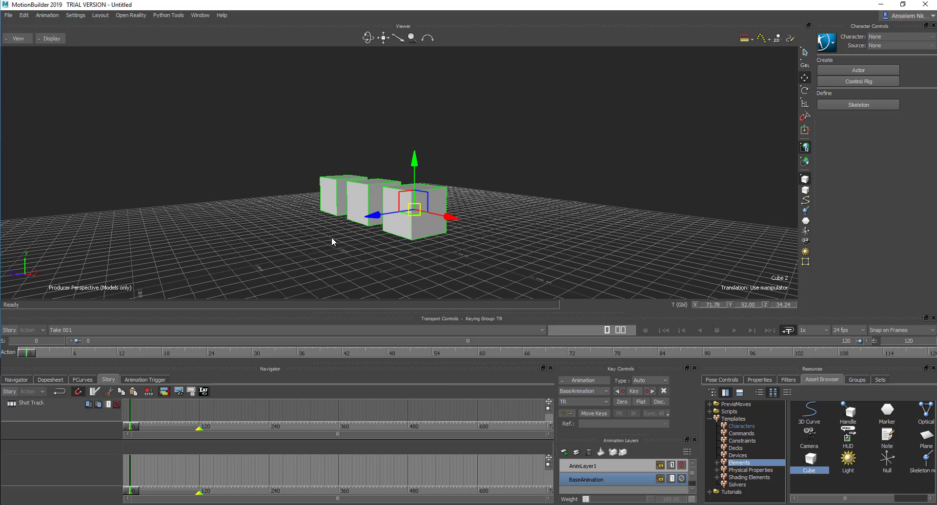
{"action": "left_click_drag", "start_coordinate": [332, 238], "coordinate": [353, 245], "text": "ctrl+shift"}
Rotate the right cube about its vertical axis
{"action": "left_click", "coordinate": [519, 193]}
{"action": "scroll", "coordinate": [461, 192], "scroll_direction": "up", "scroll_amount": 6}
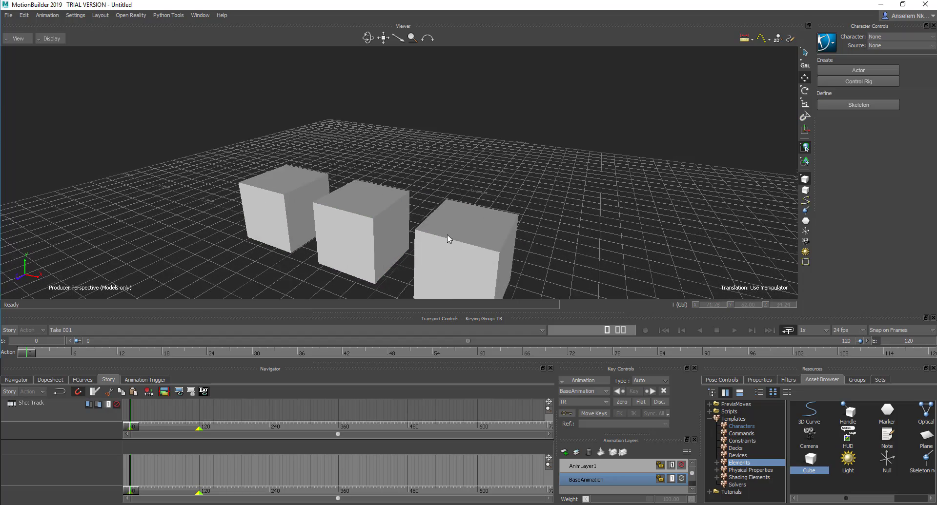
{"action": "left_click", "coordinate": [495, 174]}
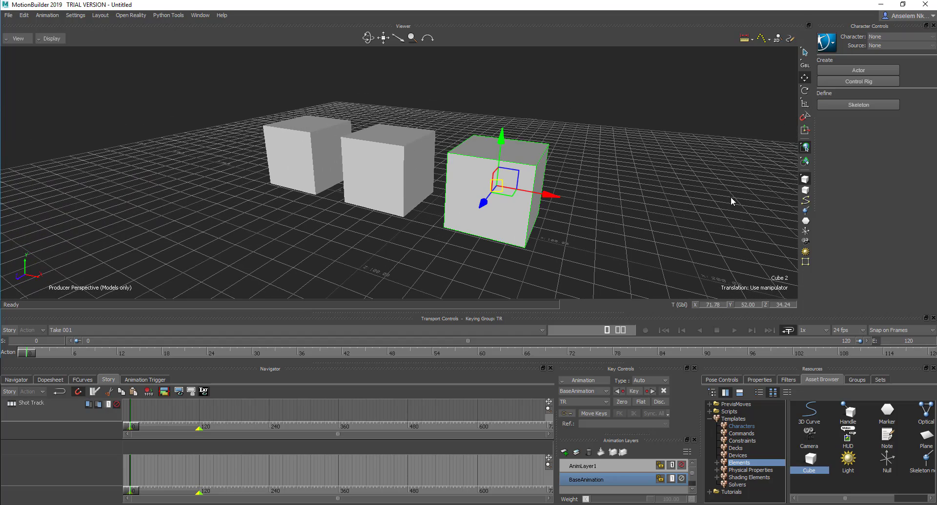
{"action": "left_click", "coordinate": [804, 130]}
{"action": "left_click", "coordinate": [804, 91]}
{"action": "left_click_drag", "start_coordinate": [543, 209], "coordinate": [449, 194]}
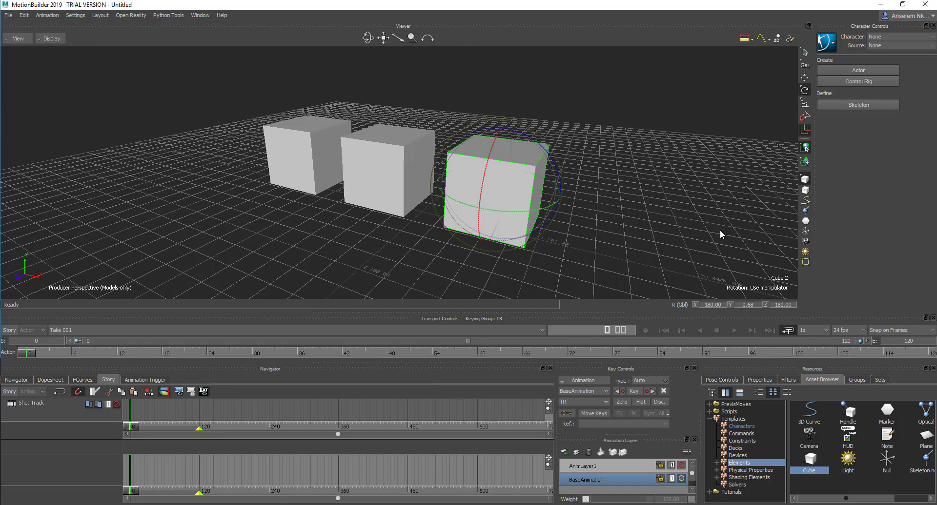
Select all three cubes, set transform space to Local, and move Cube 2 along its local Z
{"action": "right_click", "coordinate": [805, 52]}
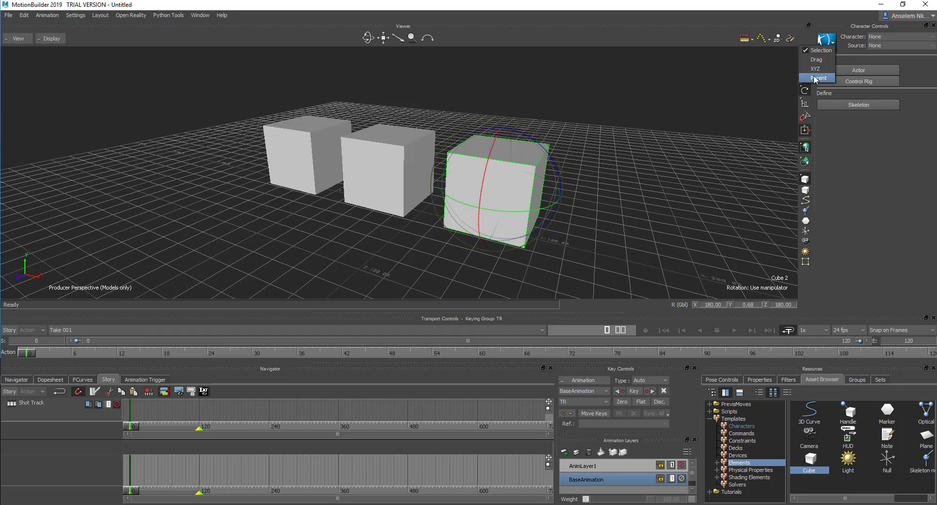
{"action": "left_click", "coordinate": [739, 42]}
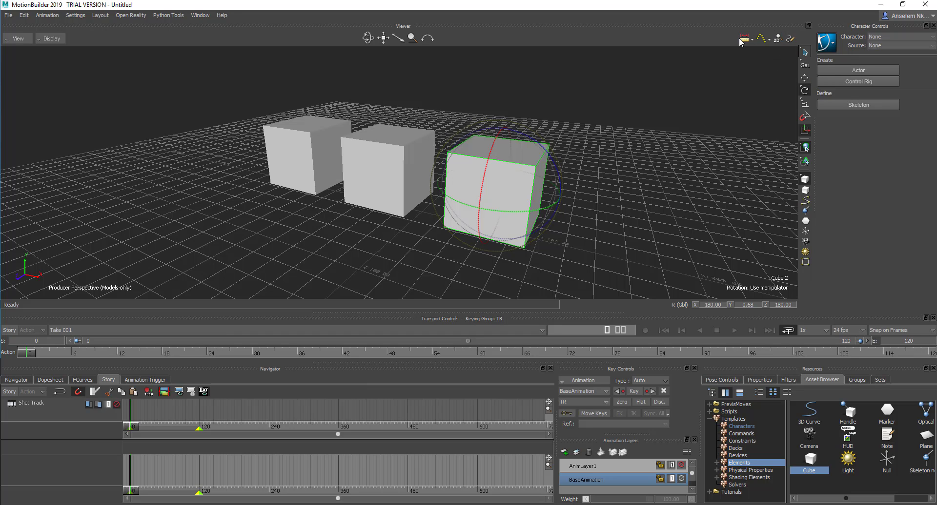
{"action": "left_click", "coordinate": [567, 114]}
{"action": "left_click_drag", "start_coordinate": [530, 254], "coordinate": [531, 255]}
{"action": "left_click", "coordinate": [805, 65]}
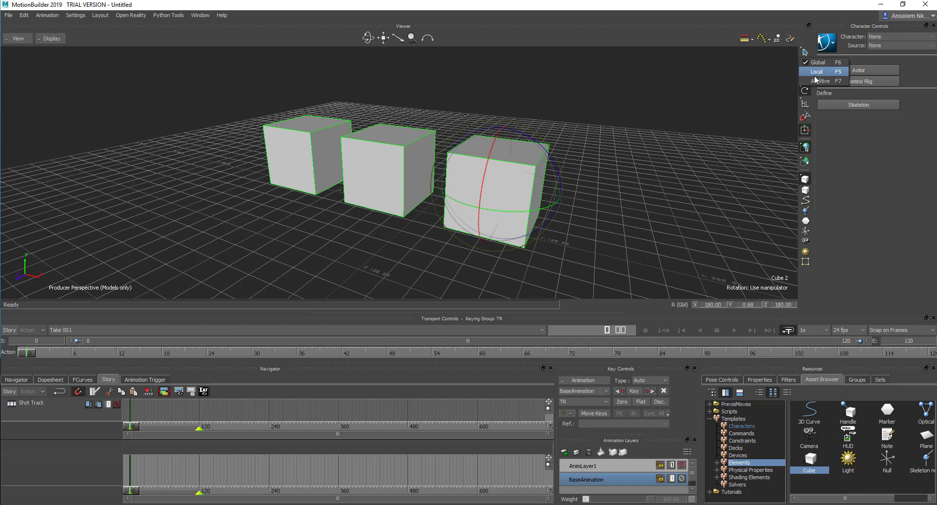
{"action": "left_click", "coordinate": [813, 73]}
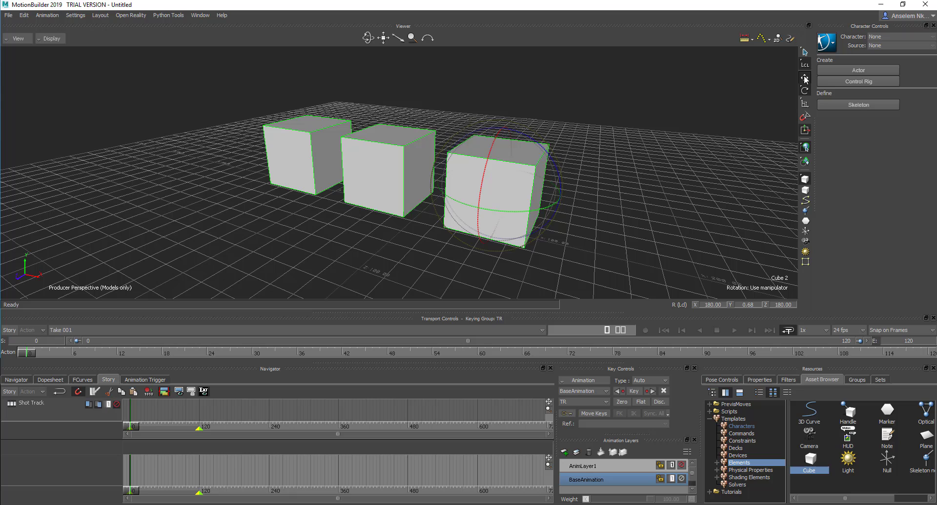
{"action": "left_click", "coordinate": [804, 78]}
{"action": "left_click", "coordinate": [805, 130]}
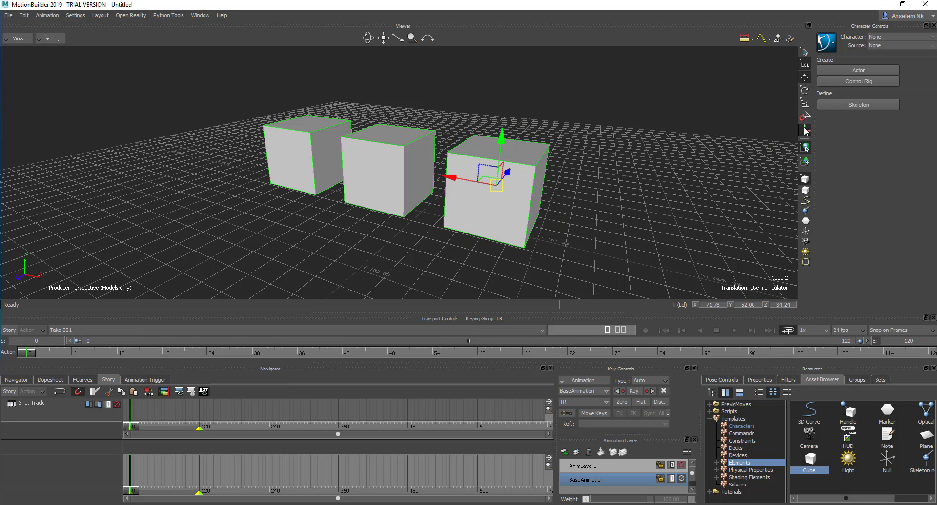
{"action": "left_click_drag", "start_coordinate": [510, 176], "coordinate": [521, 203]}
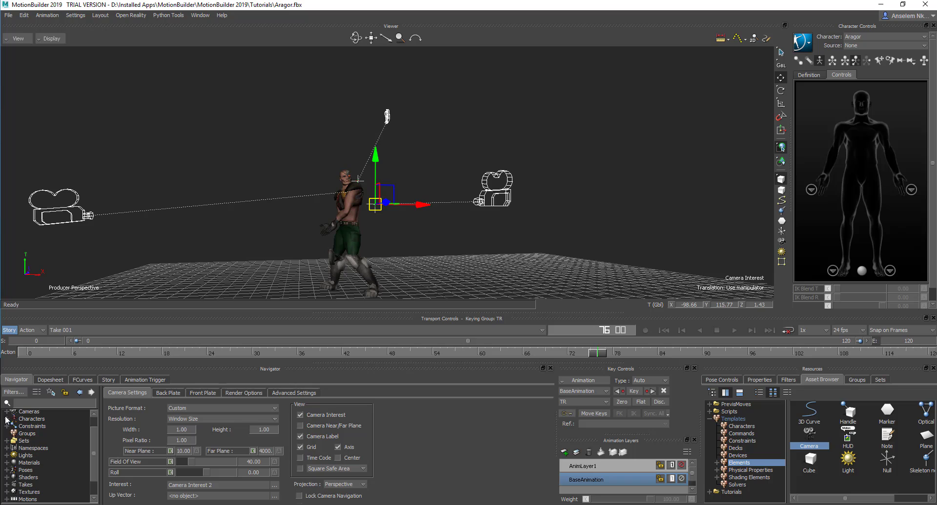
Expand Cameras in the Navigator and open the Camera Switcher settings
{"action": "left_click", "coordinate": [6, 419]}
{"action": "left_click", "coordinate": [7, 419]}
{"action": "left_click", "coordinate": [6, 412]}
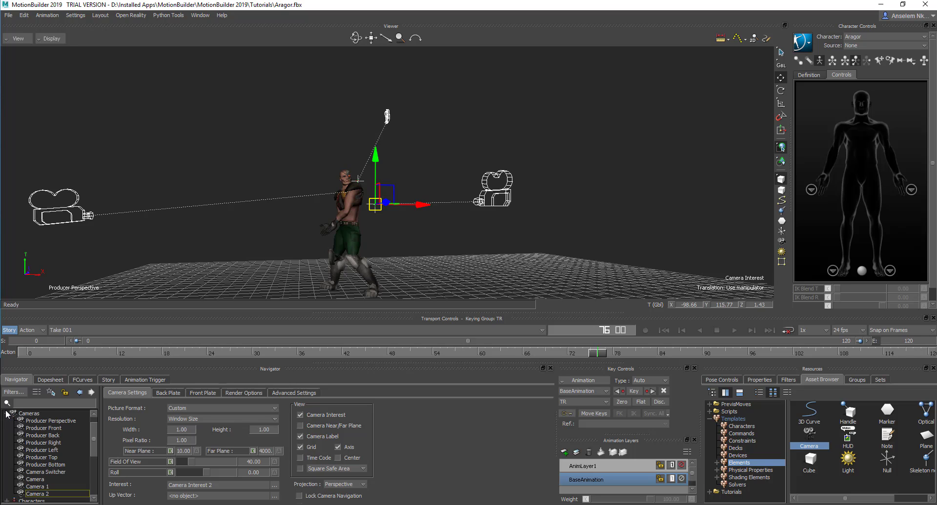
{"action": "left_click", "coordinate": [57, 464]}
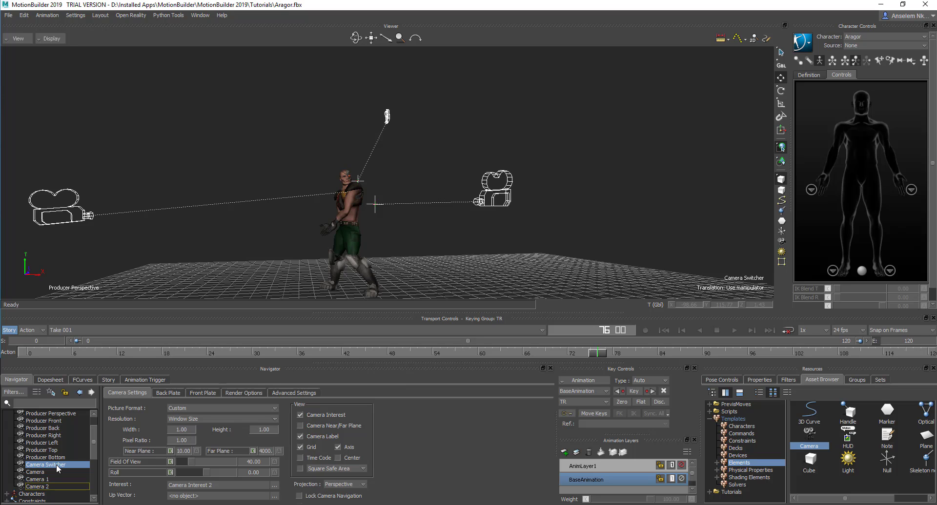
{"action": "double_click", "coordinate": [56, 464]}
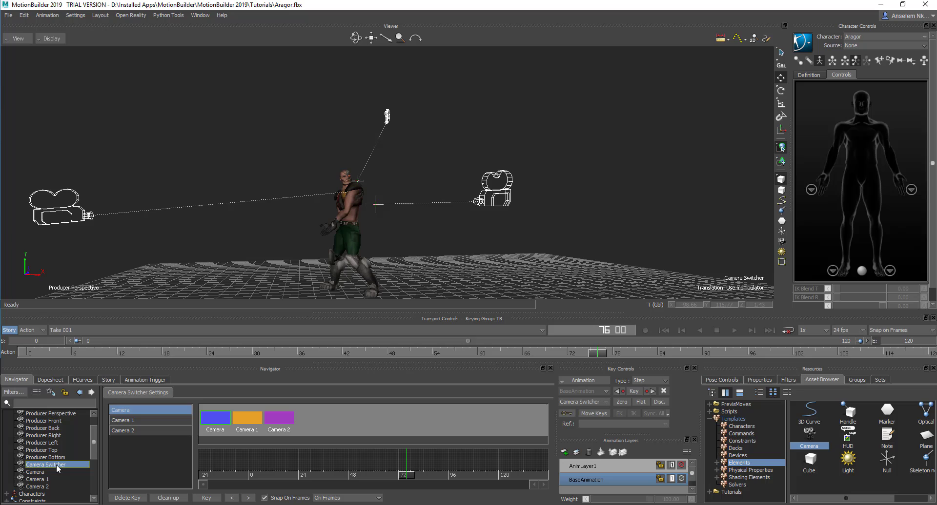
Cycle through Camera, Camera 1 and Camera 2 in the switcher's camera list
{"action": "left_click", "coordinate": [133, 430]}
{"action": "left_click", "coordinate": [129, 410]}
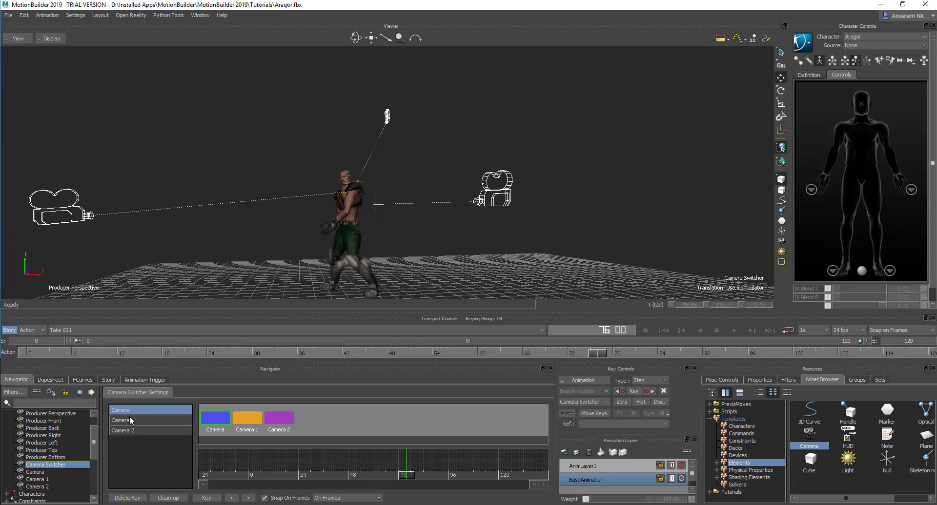
{"action": "left_click", "coordinate": [131, 420]}
{"action": "left_click", "coordinate": [130, 429]}
{"action": "left_click", "coordinate": [129, 411]}
{"action": "left_click", "coordinate": [129, 419]}
{"action": "left_click", "coordinate": [130, 428]}
{"action": "left_click", "coordinate": [134, 414]}
{"action": "left_click", "coordinate": [134, 419]}
{"action": "left_click", "coordinate": [134, 431]}
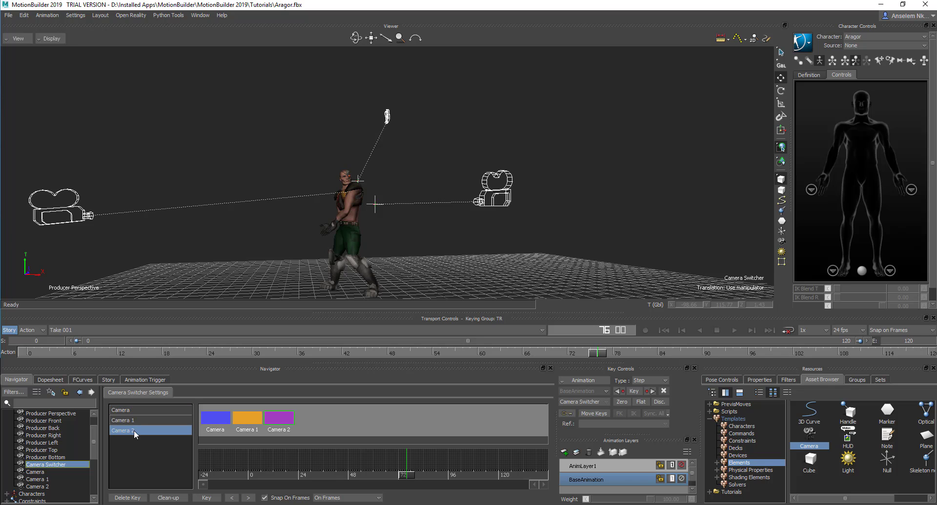
{"action": "left_click", "coordinate": [133, 414]}
{"action": "left_click", "coordinate": [158, 433]}
Key Camera as the opening shot at frame 0 and Camera 1 at frame 24
{"action": "mouse_move", "coordinate": [253, 478]}
{"action": "left_mouse_down"}
{"action": "mouse_move", "coordinate": [205, 480]}
{"action": "mouse_move", "coordinate": [253, 486]}
{"action": "left_mouse_up"}
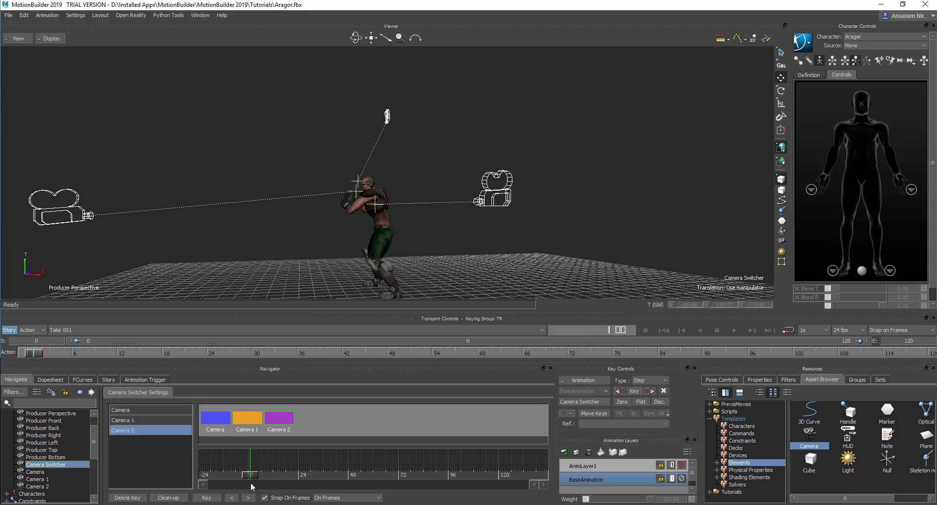
{"action": "left_click", "coordinate": [222, 417]}
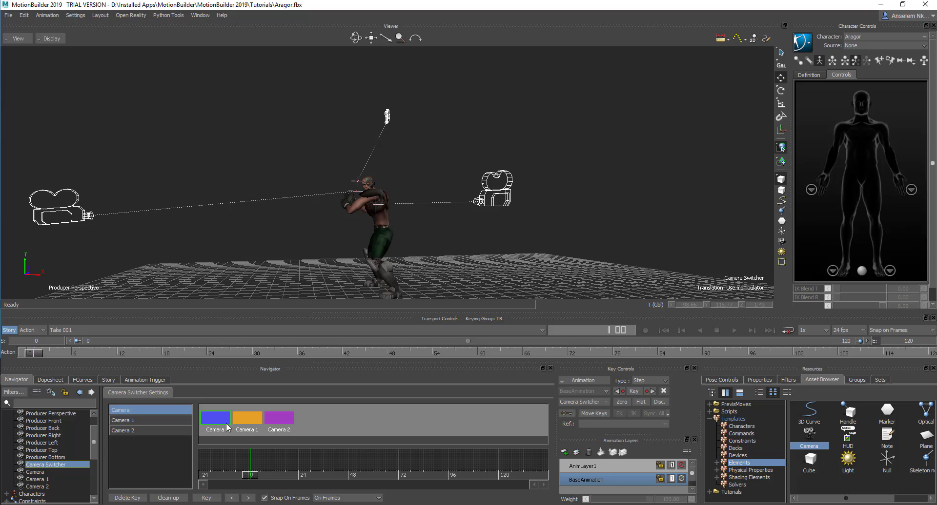
{"action": "left_click", "coordinate": [209, 498]}
{"action": "left_click_drag", "start_coordinate": [249, 482], "coordinate": [300, 488]}
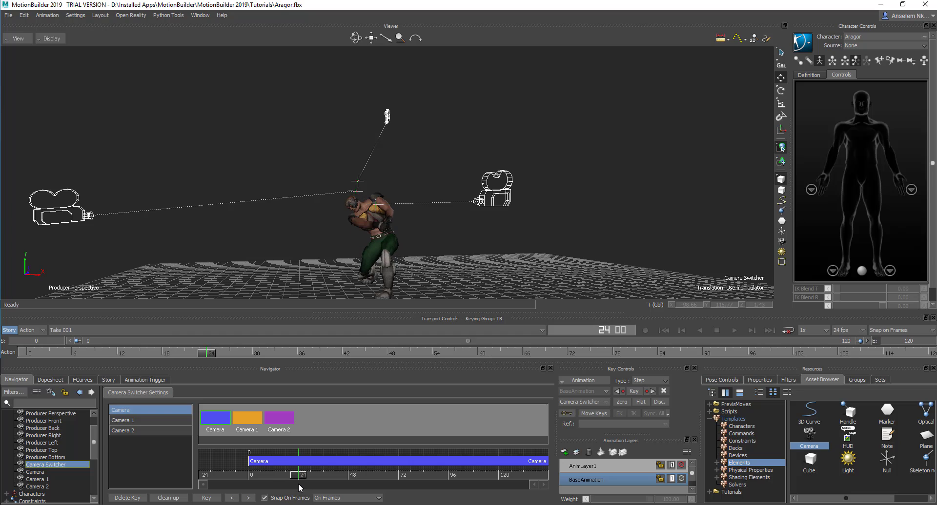
{"action": "left_click", "coordinate": [252, 420]}
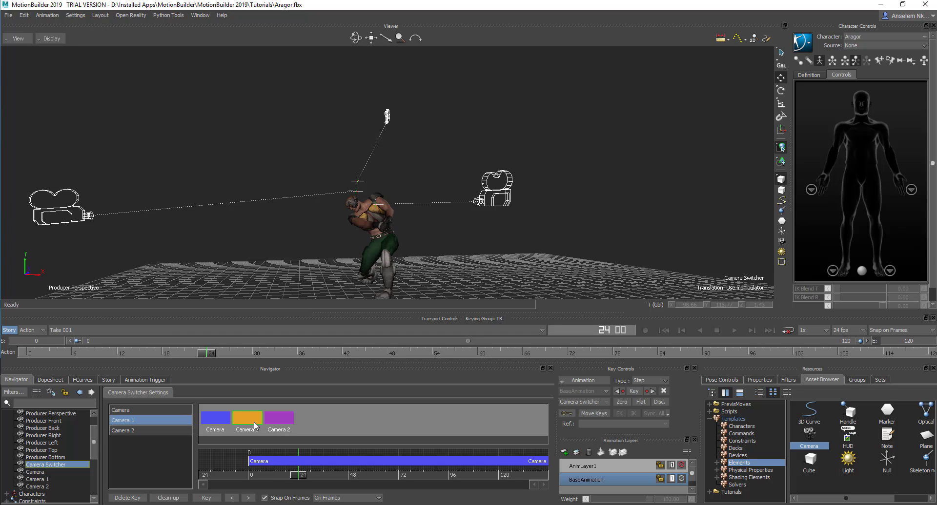
{"action": "left_click", "coordinate": [213, 502]}
Key Camera 2 at frame 48 and Camera at frame 71, then scrub back to review
{"action": "left_click_drag", "start_coordinate": [303, 481], "coordinate": [350, 484]}
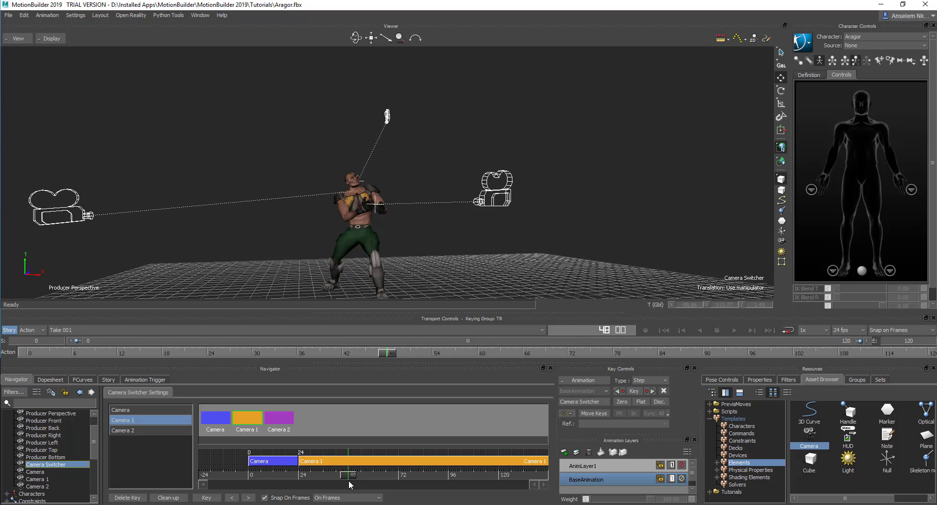
{"action": "left_click", "coordinate": [285, 421]}
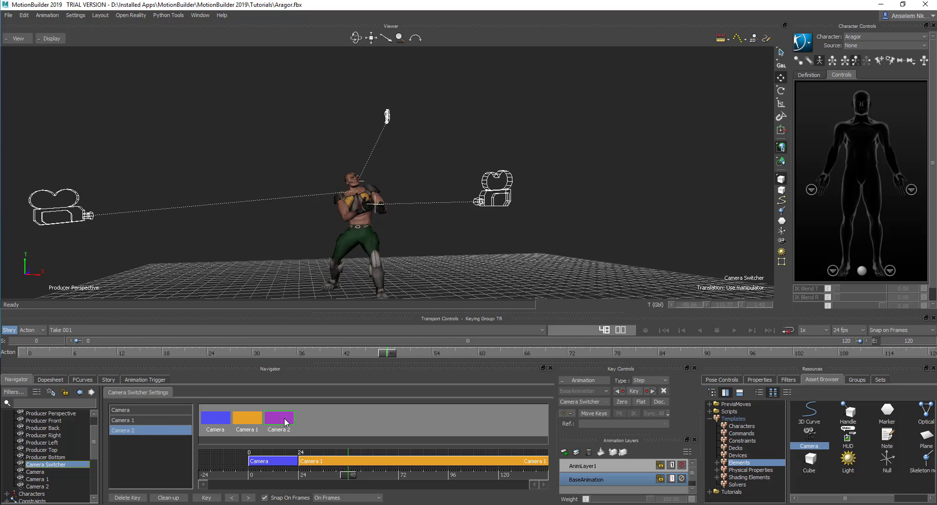
{"action": "left_click", "coordinate": [206, 499]}
{"action": "left_click_drag", "start_coordinate": [367, 478], "coordinate": [396, 490]}
{"action": "left_click", "coordinate": [120, 411]}
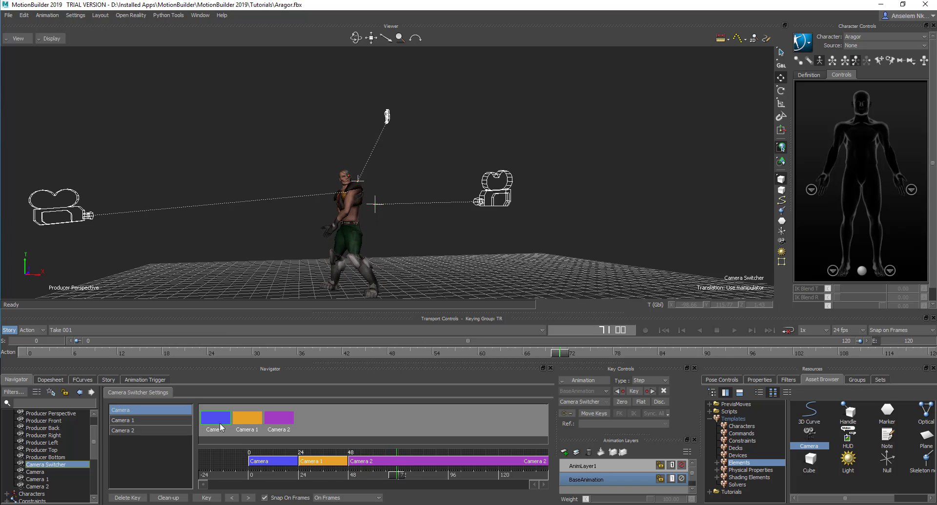
{"action": "left_click", "coordinate": [207, 498]}
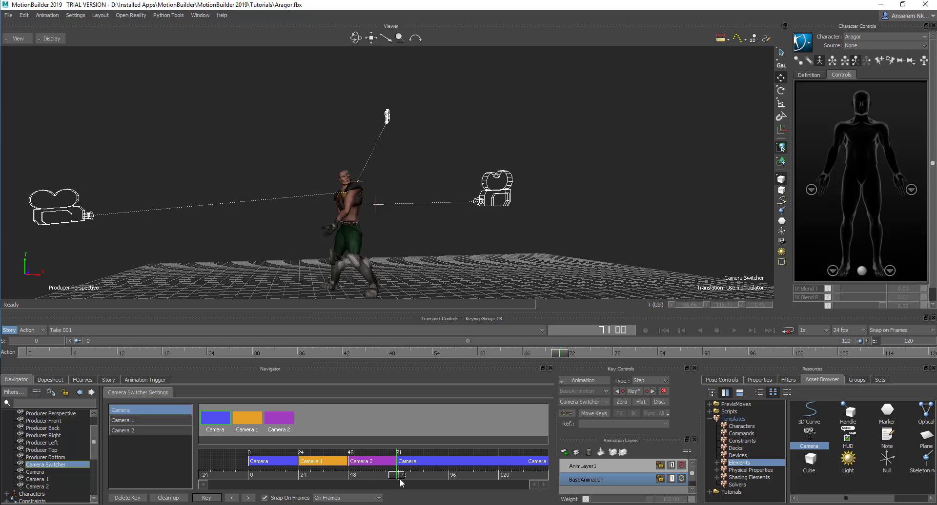
{"action": "left_click_drag", "start_coordinate": [397, 482], "coordinate": [313, 476]}
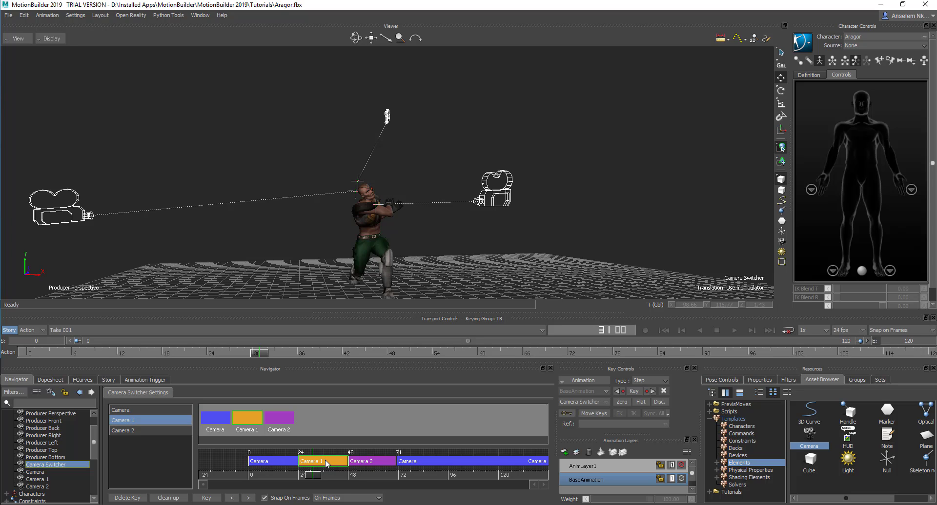
{"action": "left_click_drag", "start_coordinate": [308, 464], "coordinate": [332, 461]}
{"action": "left_click", "coordinate": [276, 463]}
{"action": "mouse_move", "coordinate": [284, 463]}
{"action": "left_mouse_down"}
{"action": "mouse_move", "coordinate": [332, 464]}
{"action": "mouse_move", "coordinate": [297, 467]}
{"action": "left_mouse_up"}
{"action": "left_click", "coordinate": [217, 462]}
{"action": "left_click", "coordinate": [262, 464]}
{"action": "mouse_move", "coordinate": [281, 464]}
{"action": "left_mouse_down"}
{"action": "mouse_move", "coordinate": [370, 465]}
{"action": "mouse_move", "coordinate": [274, 463]}
{"action": "mouse_move", "coordinate": [318, 463]}
{"action": "mouse_move", "coordinate": [283, 461]}
{"action": "left_mouse_up"}
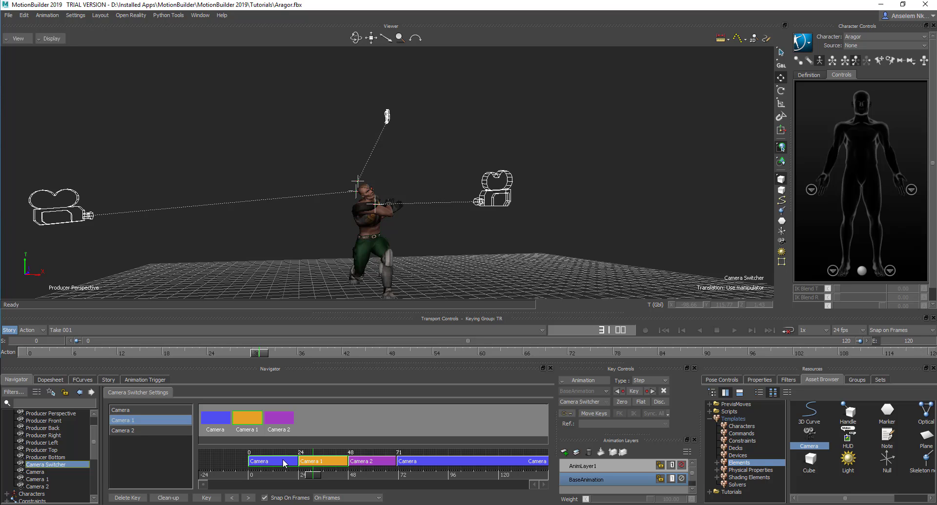
{"action": "left_click", "coordinate": [366, 463], "text": "ctrl"}
Link the selected switcher clips, stretch Camera 2 to frame 119, and undo the mistaken Camera clip stretch
{"action": "right_click", "coordinate": [365, 463]}
{"action": "left_click", "coordinate": [382, 466]}
{"action": "mouse_move", "coordinate": [360, 467]}
{"action": "left_mouse_down"}
{"action": "mouse_move", "coordinate": [461, 466]}
{"action": "mouse_move", "coordinate": [346, 468]}
{"action": "left_mouse_up"}
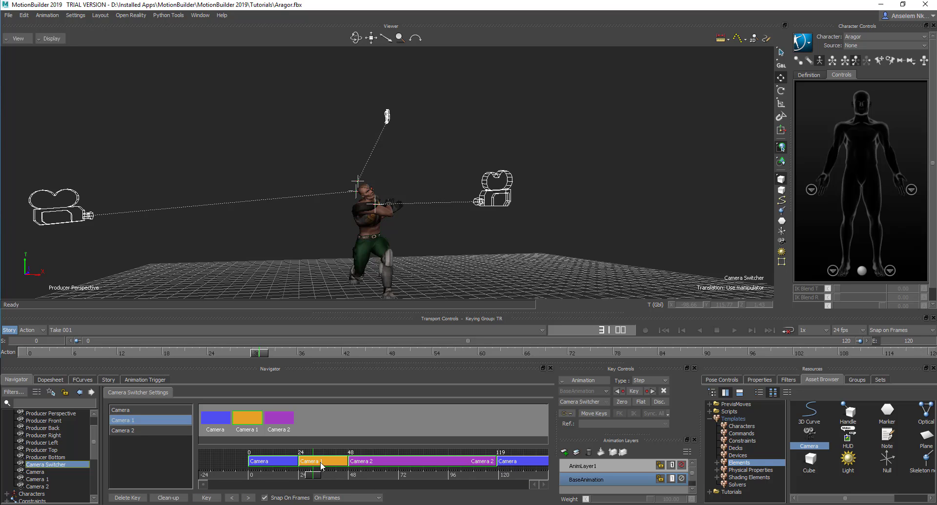
{"action": "left_click_drag", "start_coordinate": [369, 466], "coordinate": [545, 466]}
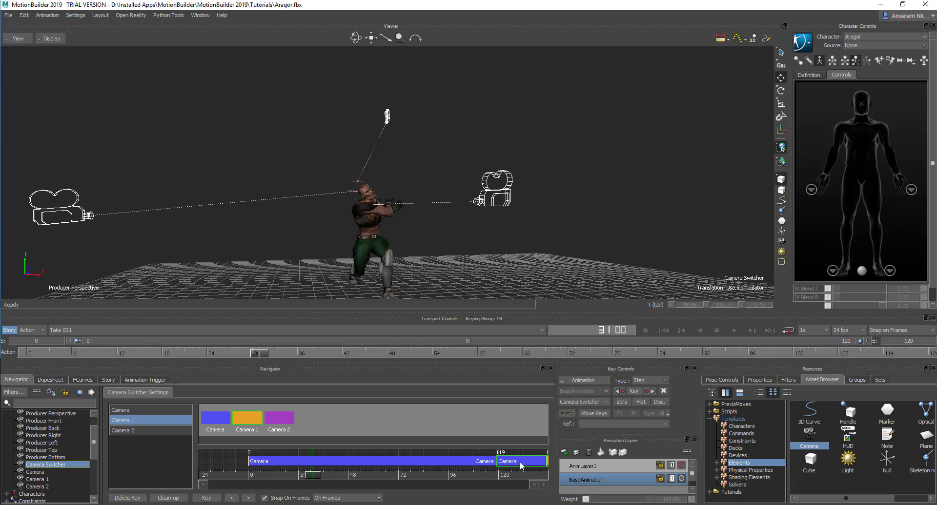
{"action": "key", "text": "ctrl+z"}
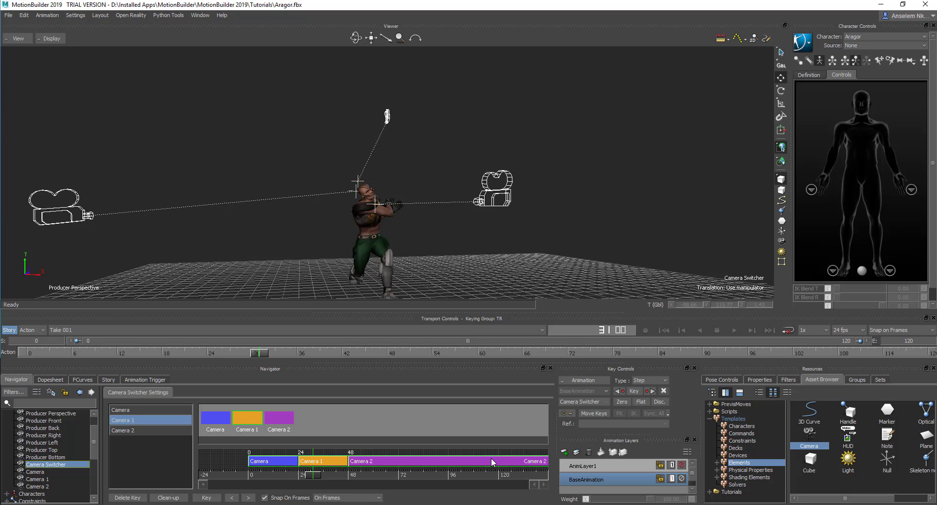
{"action": "left_click", "coordinate": [207, 126]}
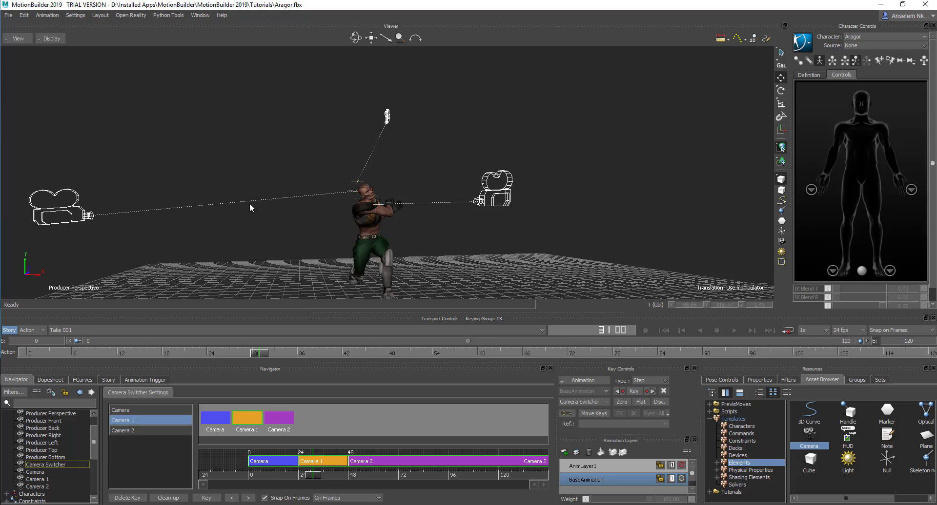
{"action": "left_click_drag", "start_coordinate": [250, 203], "coordinate": [201, 215]}
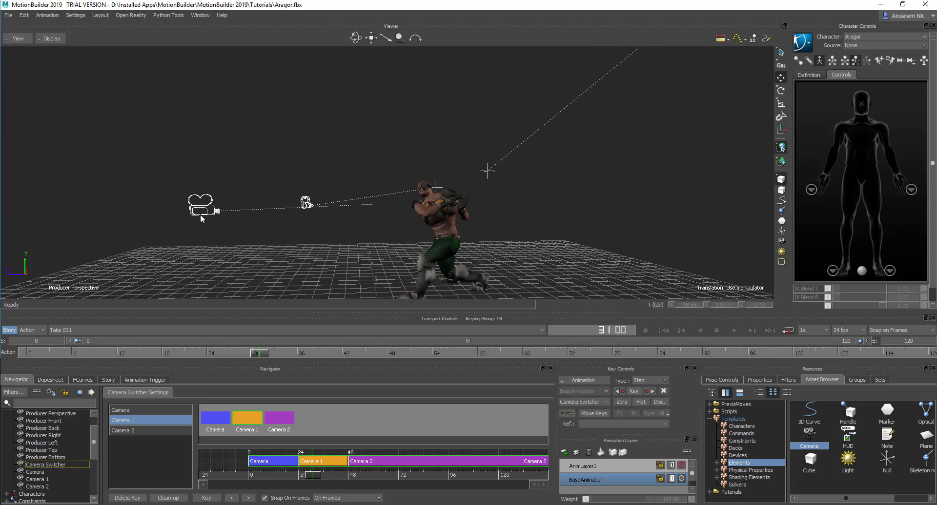